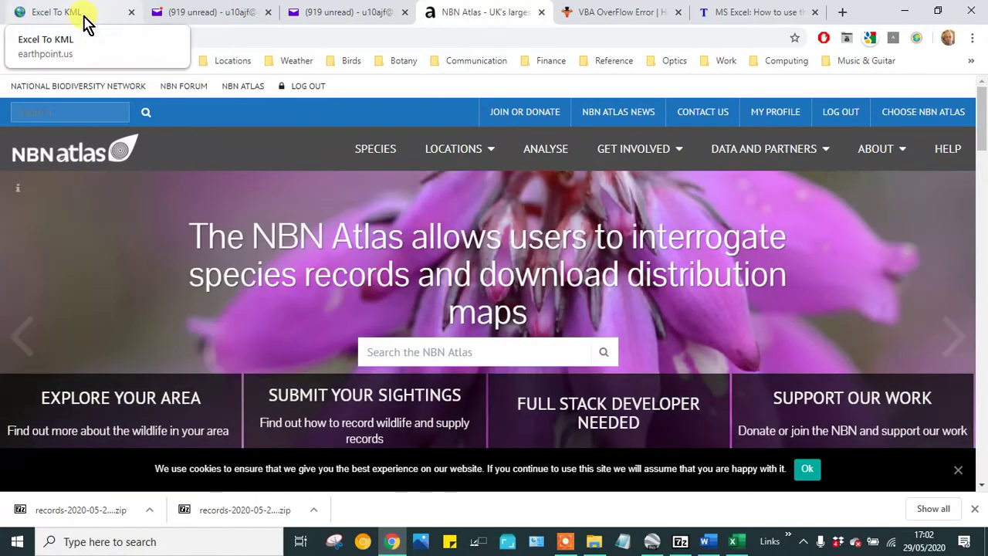
- Return to Earth Point's Excel To KML page, where Calamagrostis.xlsx is already chosen for import
click(87, 22)
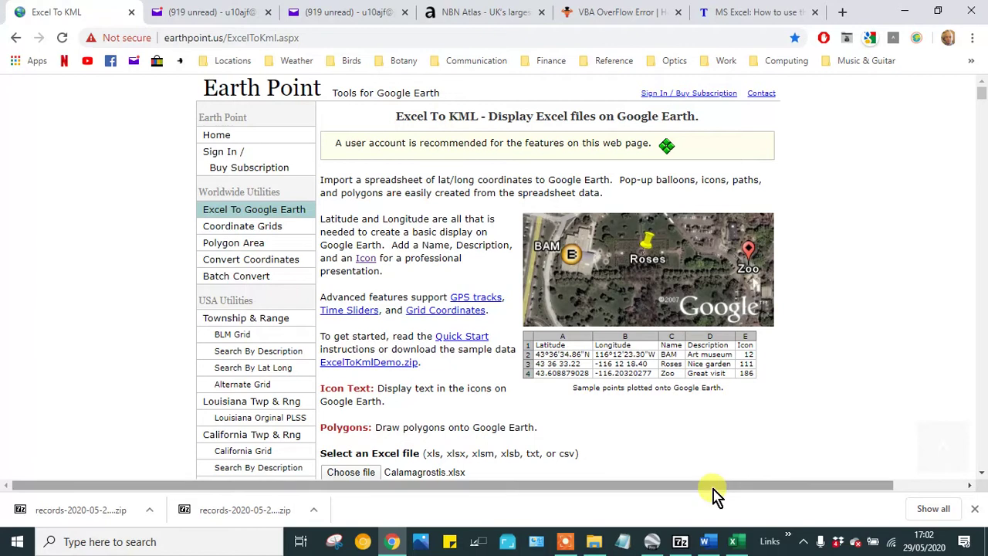
click(651, 542)
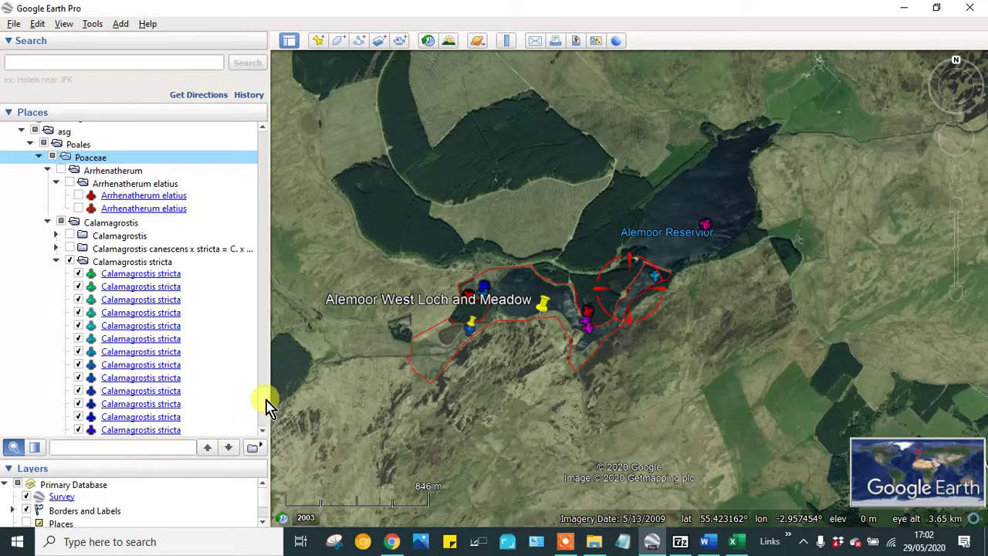
scroll(265, 404, down, 1)
scroll(262, 405, up, 3)
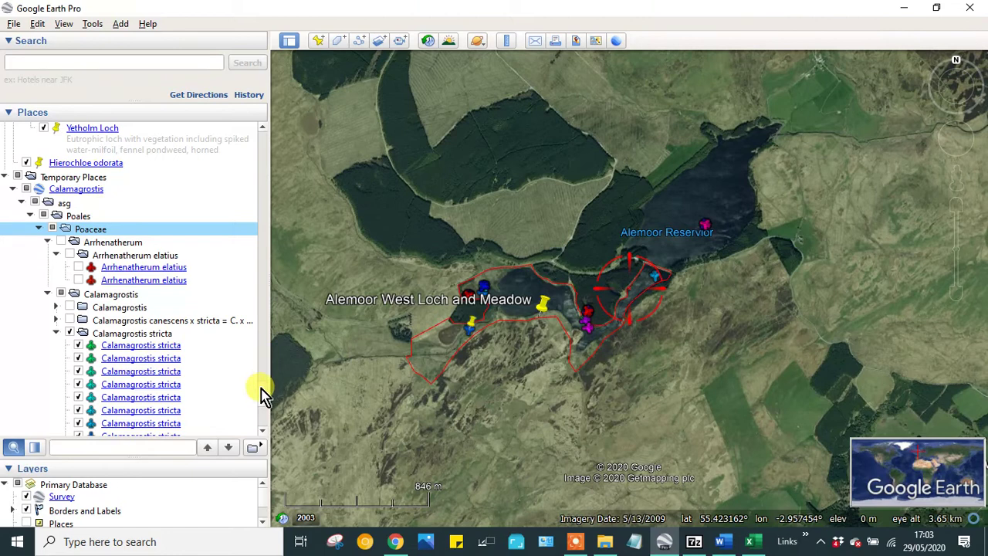
scroll(261, 394, down, 10)
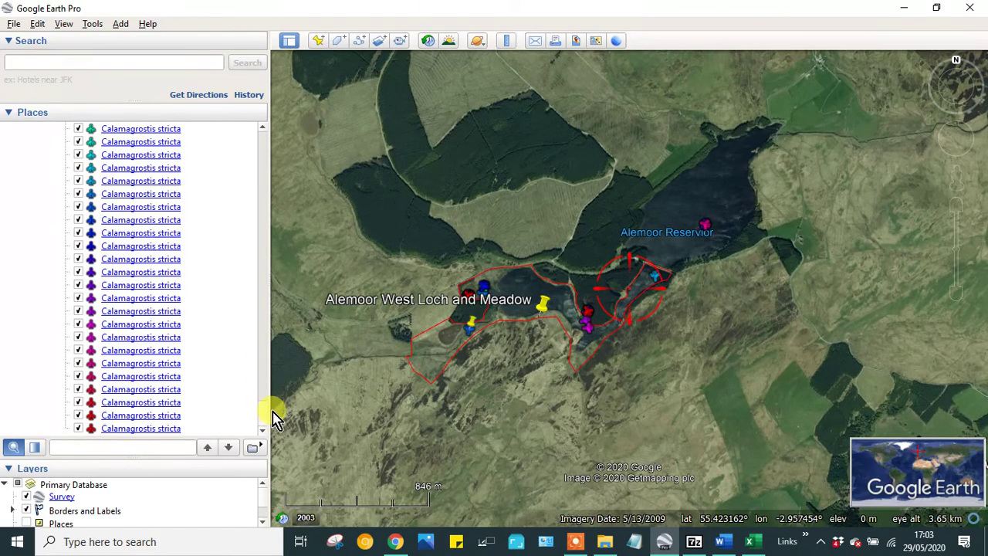
scroll(264, 407, up, 8)
scroll(264, 386, down, 2)
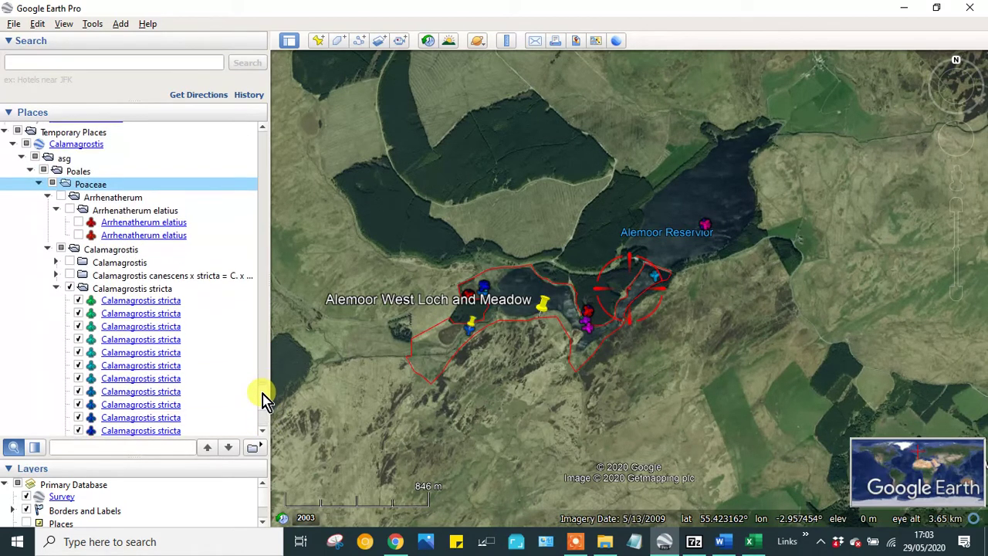
scroll(261, 399, down, 3)
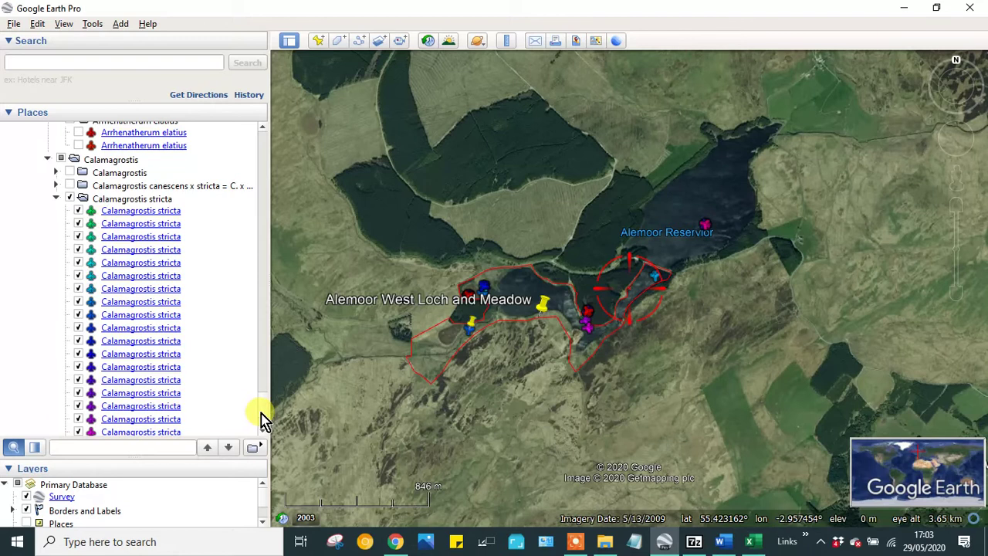
scroll(260, 433, down, 2)
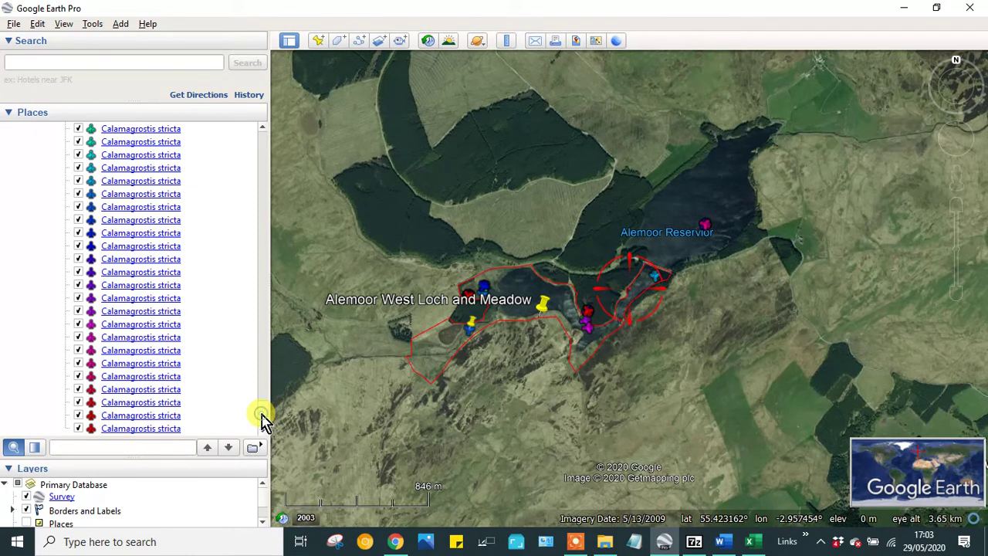
drag(262, 420, 267, 412)
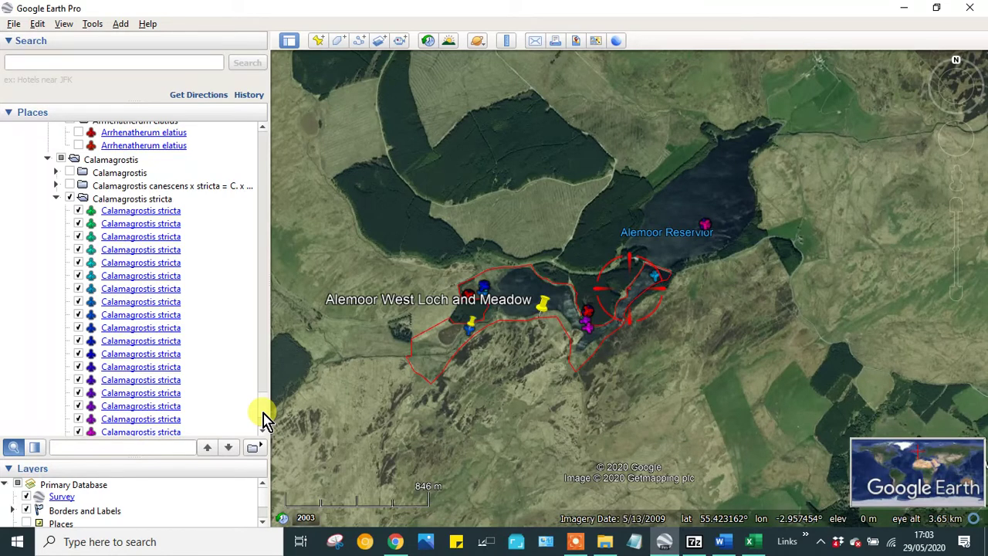
drag(263, 421, 262, 411)
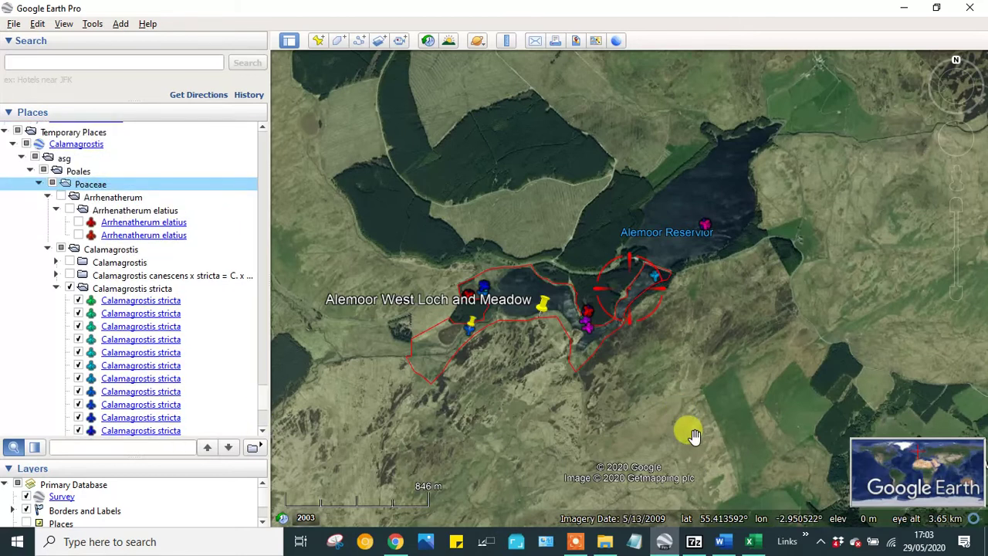
- In Chrome's NBN Atlas tab, go to Locations > Explore by address, postcode or location
click(394, 543)
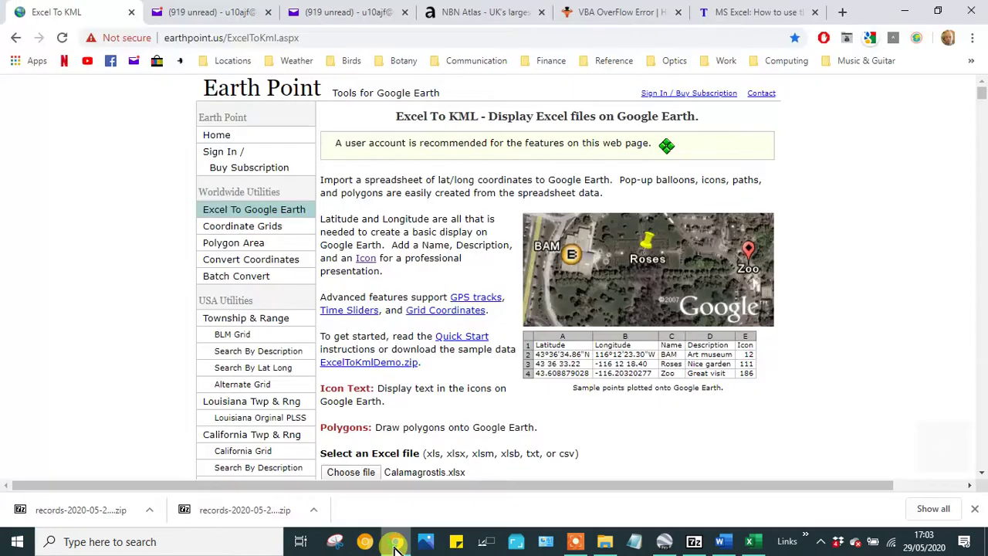
click(480, 17)
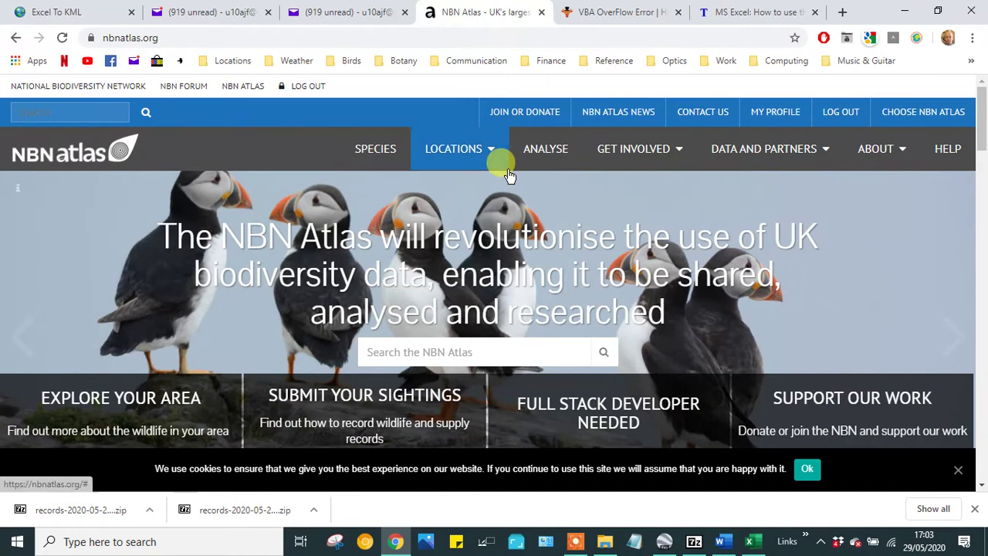
click(471, 153)
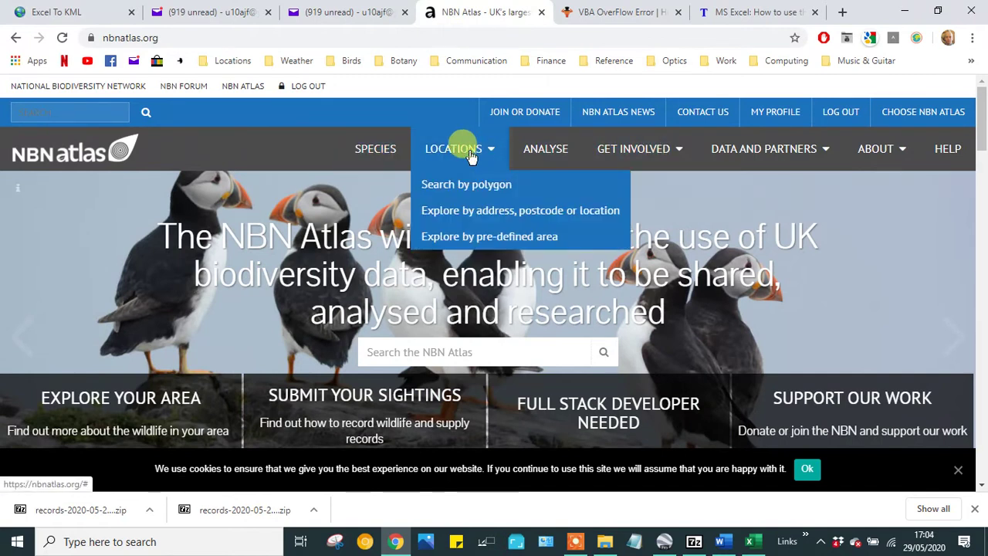
click(444, 220)
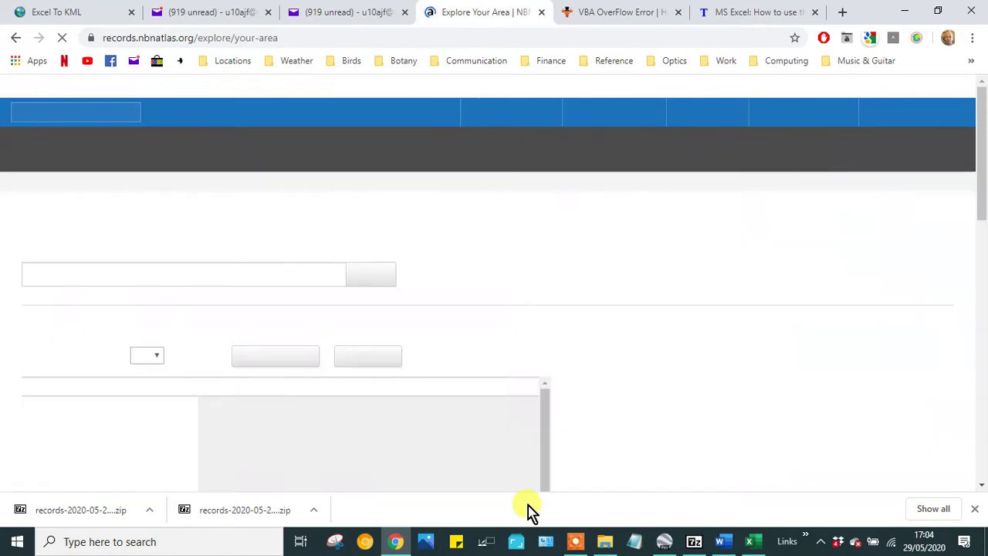
- Scroll down to the 4939 species listed within a 5 km radius and the records map
mouse_move(570, 542)
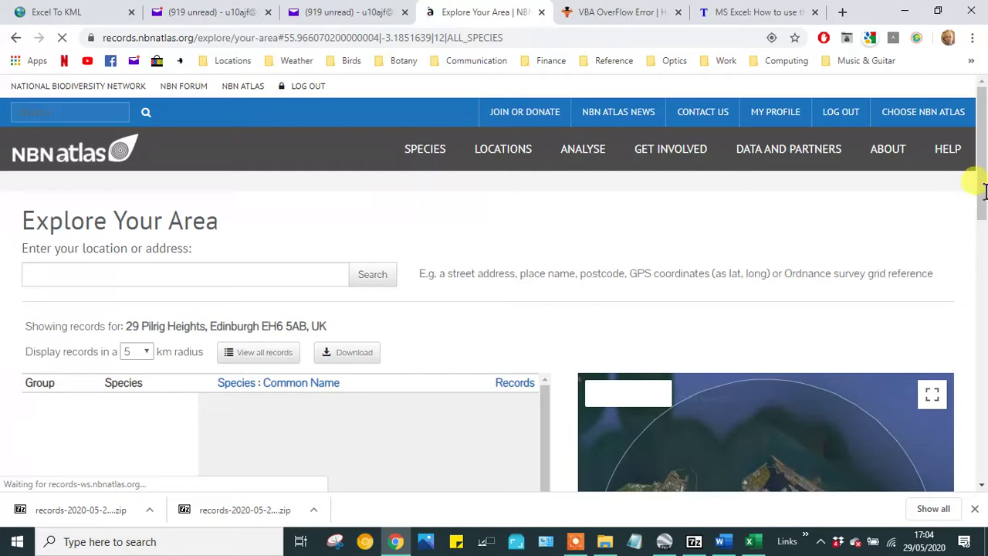
drag(983, 189, 981, 233)
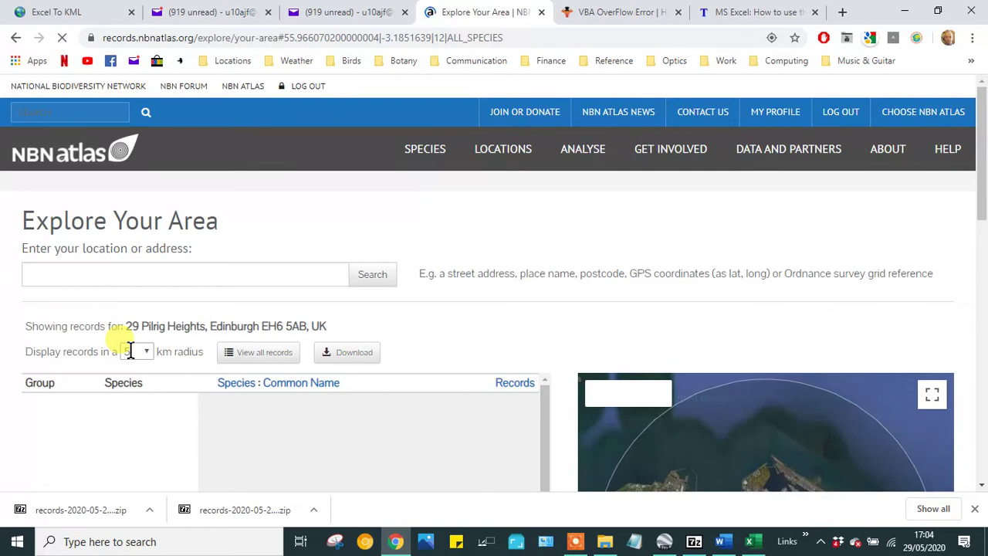
scroll(131, 354, down, 2)
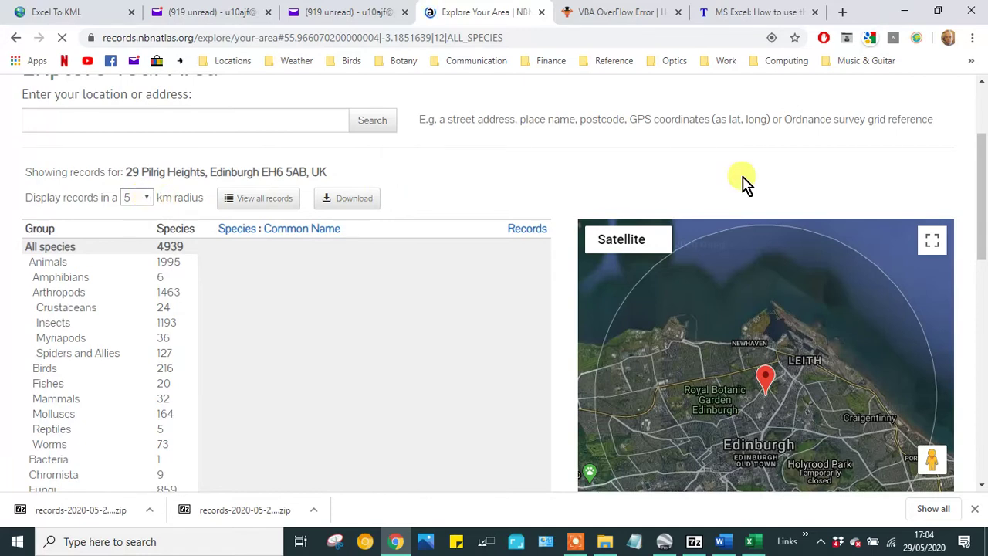
click(577, 546)
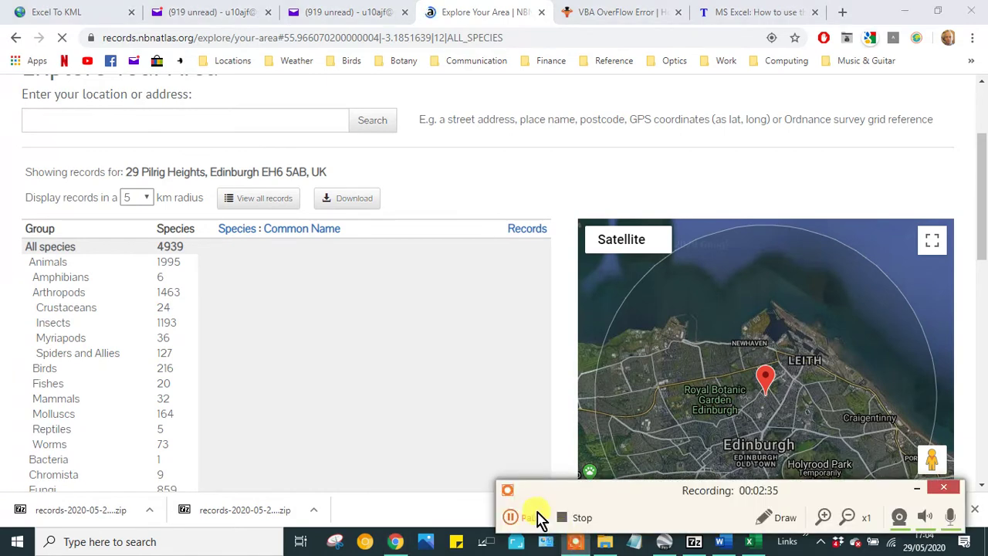
click(512, 517)
click(512, 517)
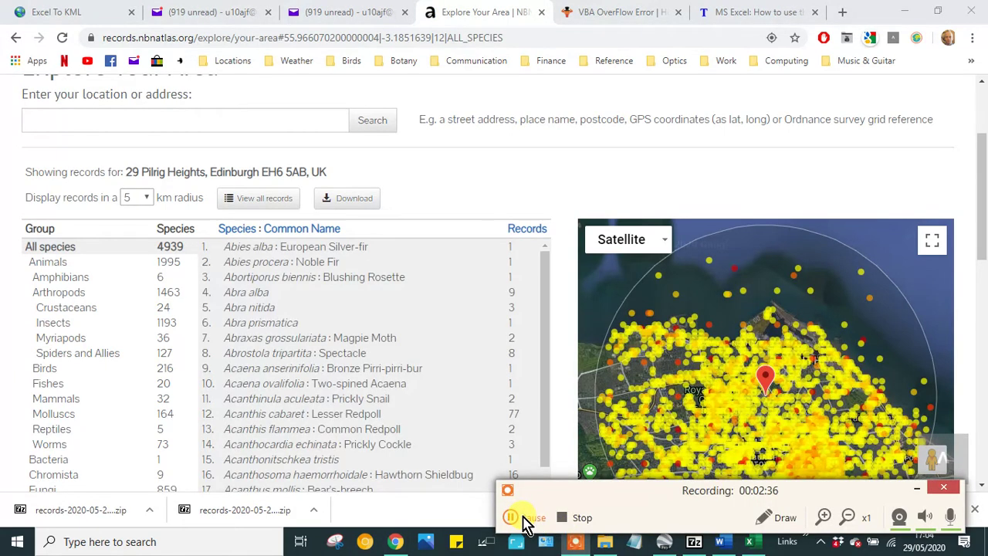
- Start a download of the area's records with Occurrence records as the download type
click(342, 199)
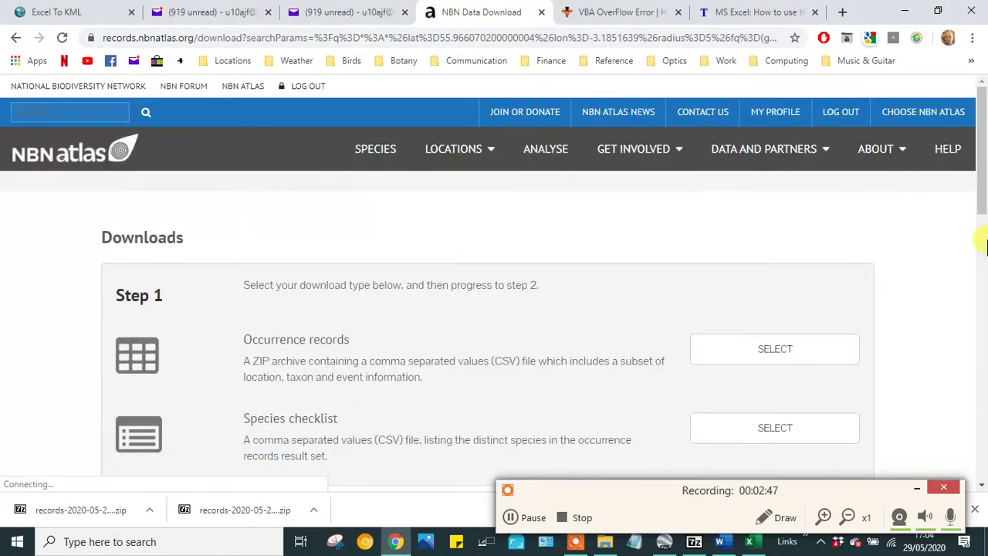
drag(981, 202, 982, 260)
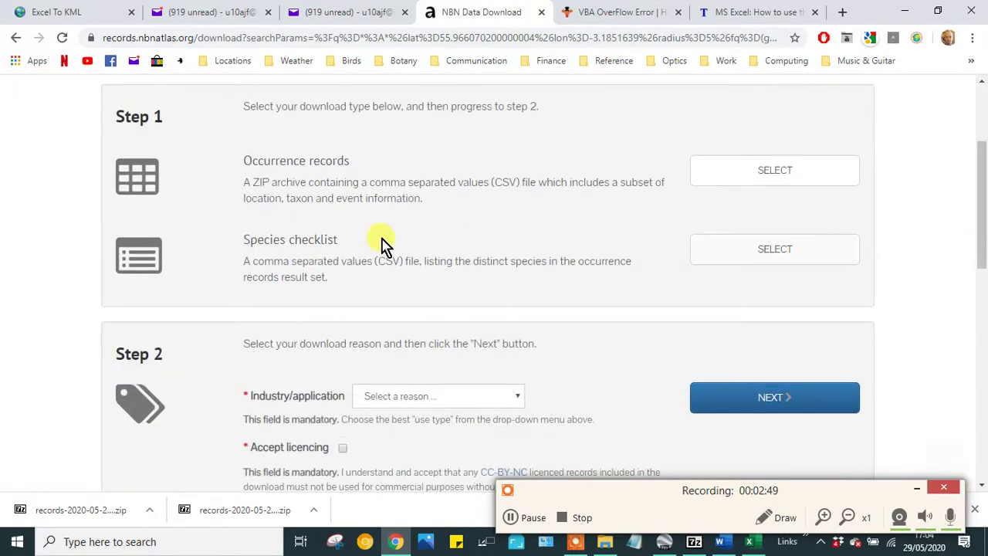
click(761, 172)
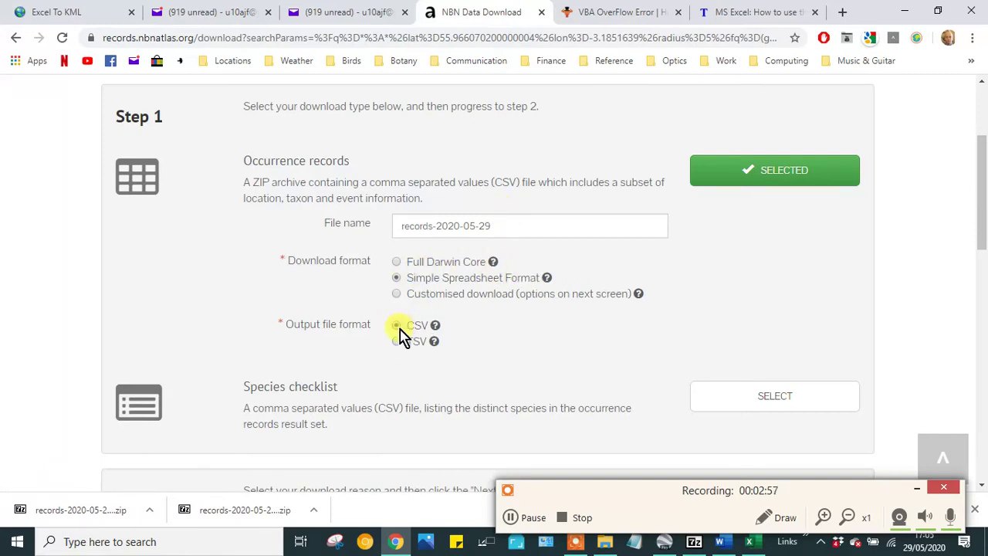
scroll(982, 216, down, 4)
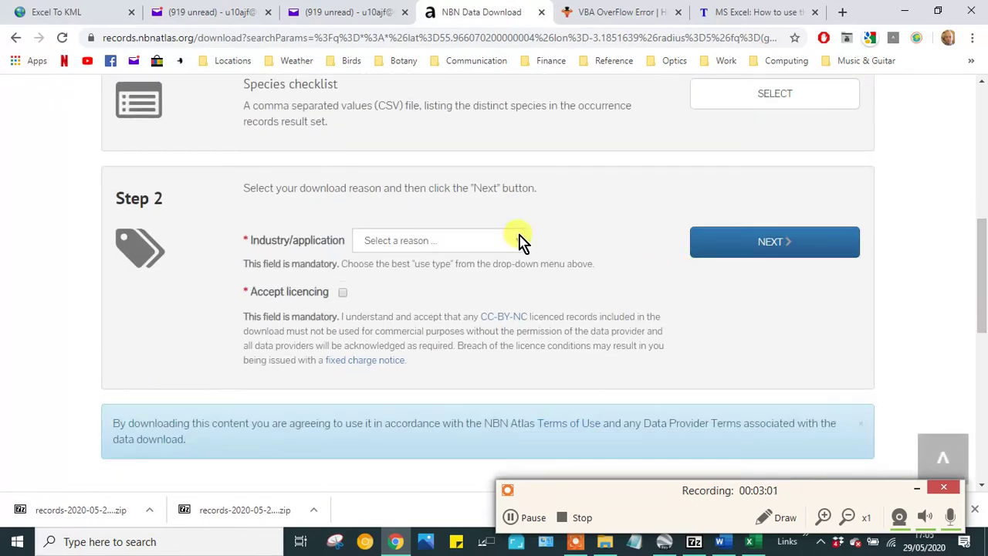
click(518, 240)
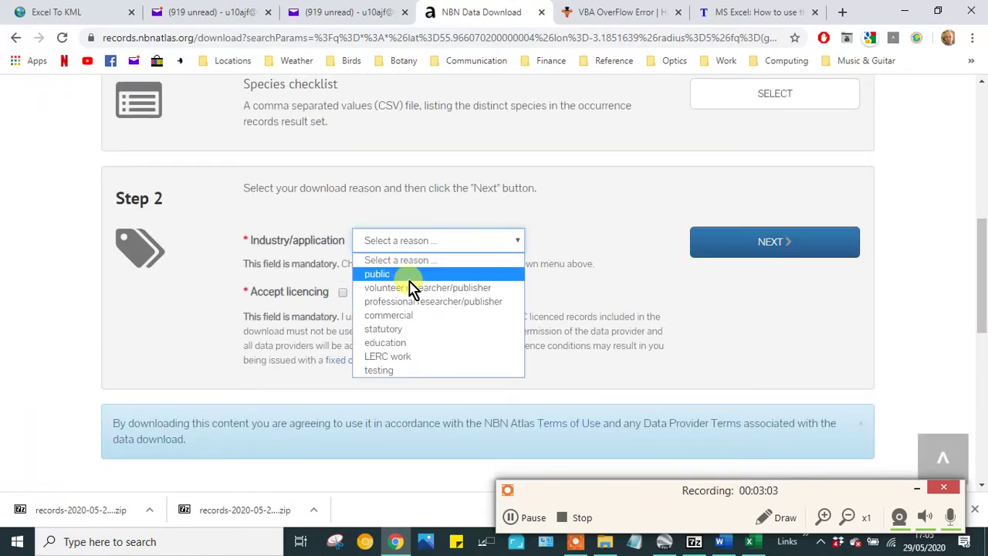
click(177, 332)
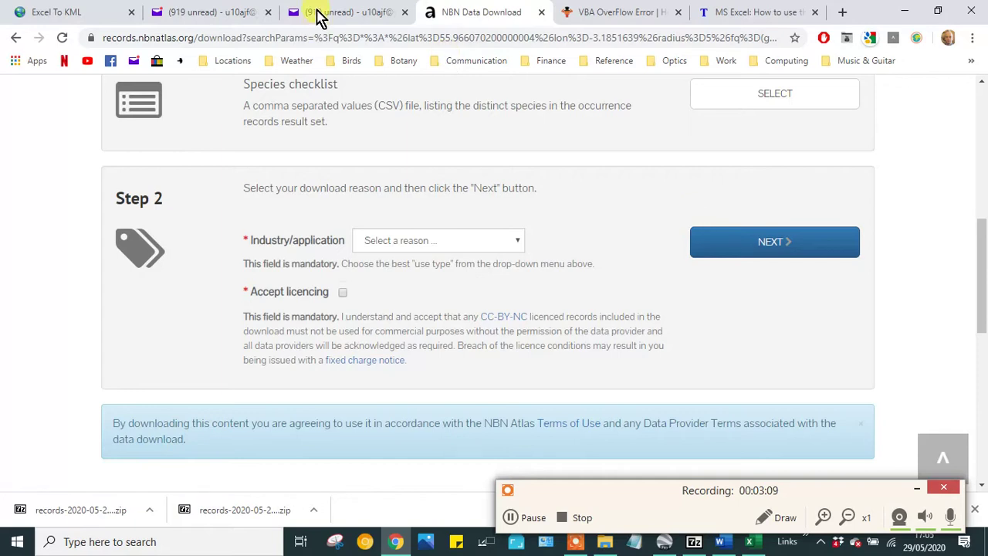
- Select the Edinburgh_10km.zip link in the Yahoo Mail download email, then return to the Excel reformatter
click(317, 11)
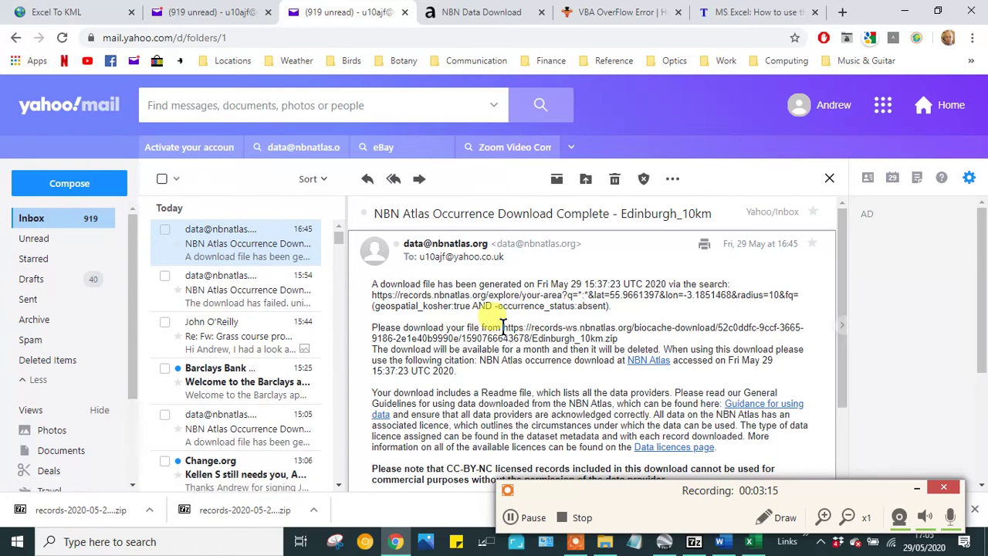
drag(502, 328, 621, 340)
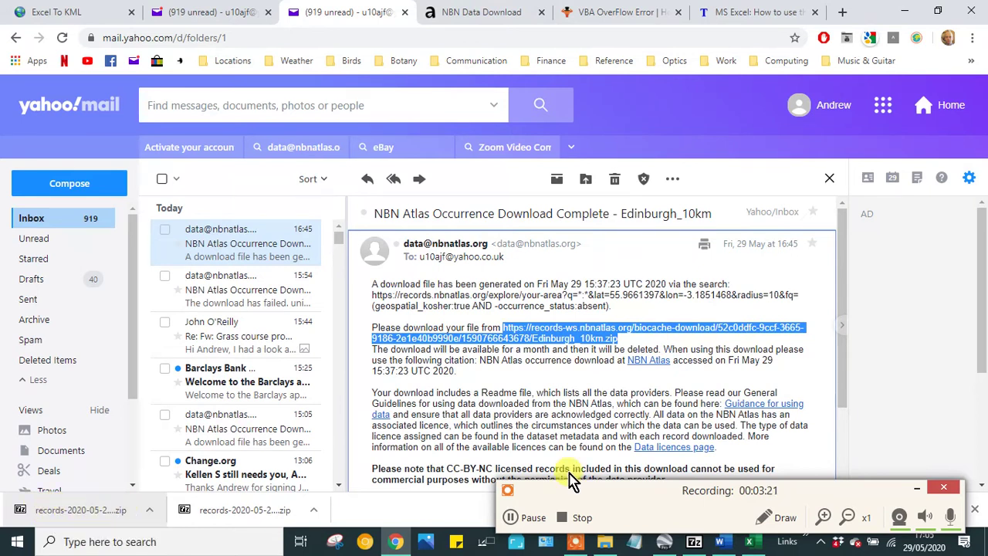
click(695, 544)
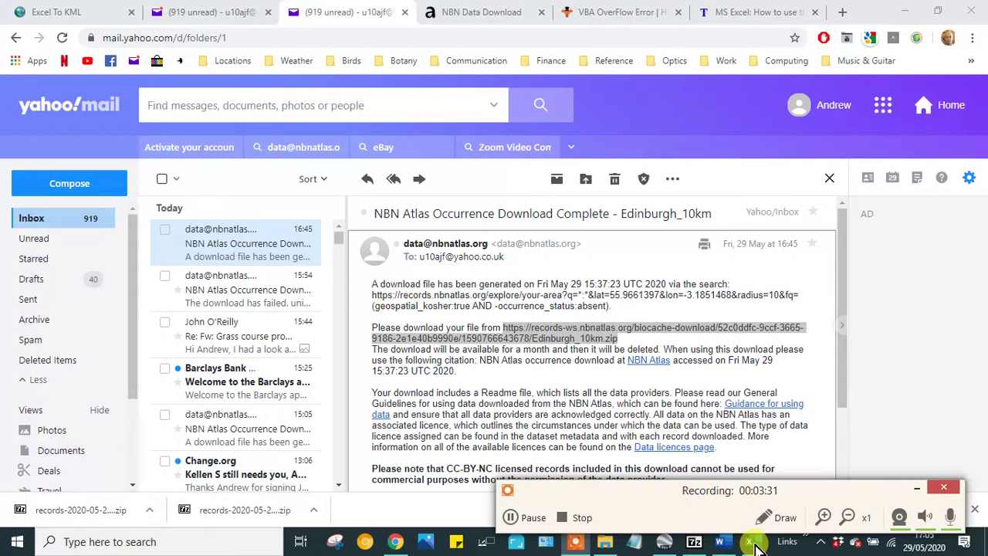
click(510, 518)
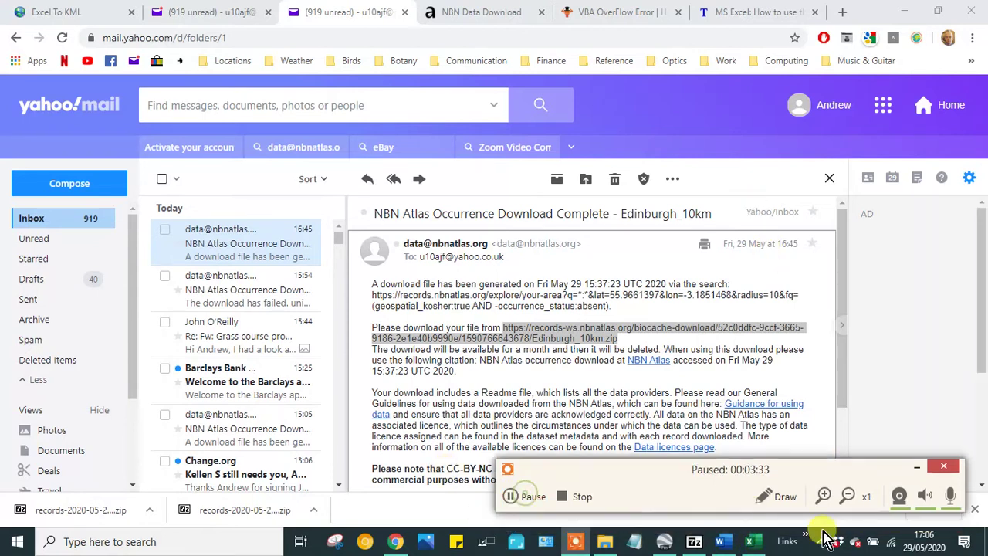
- In Excel, close the Macro dialog without running a macro and show the File Home page
click(748, 541)
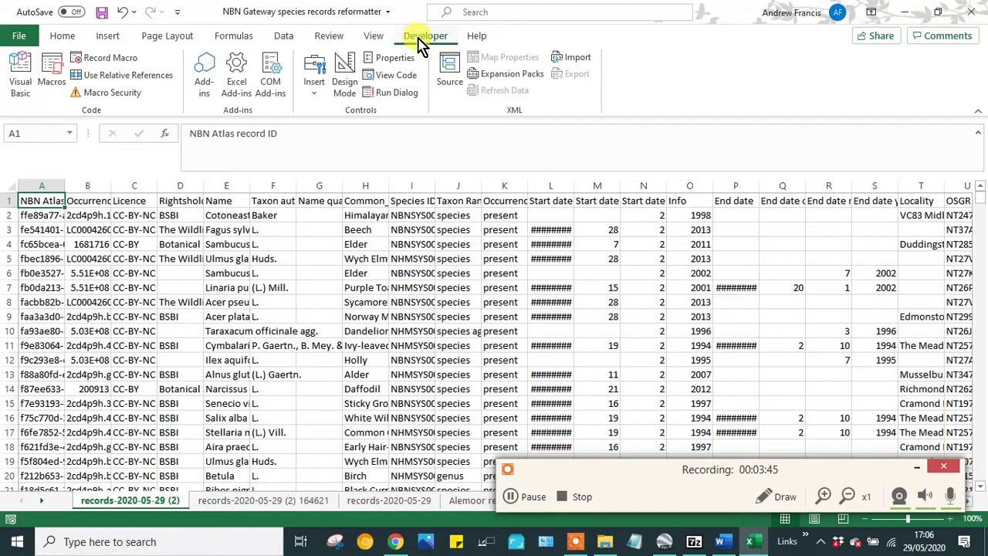
click(49, 68)
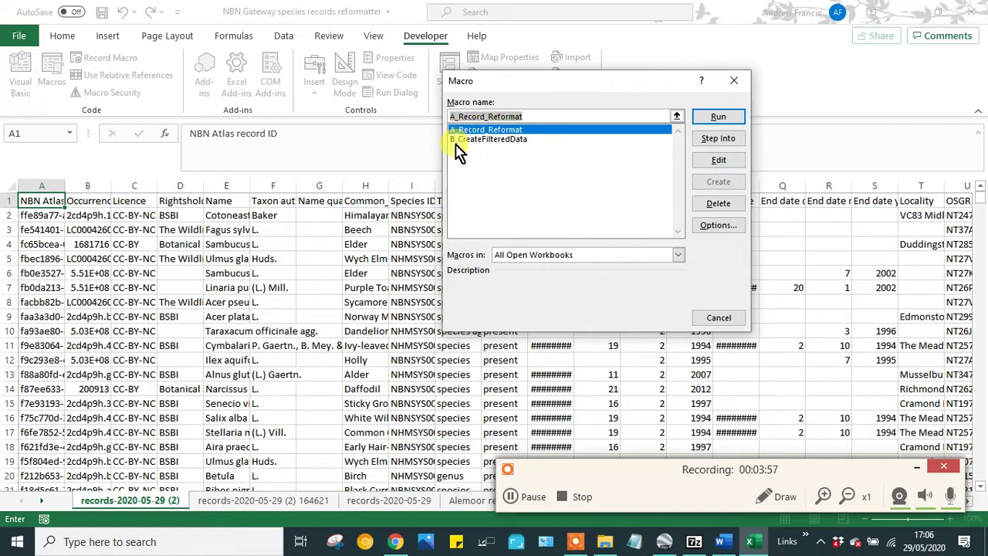
click(734, 81)
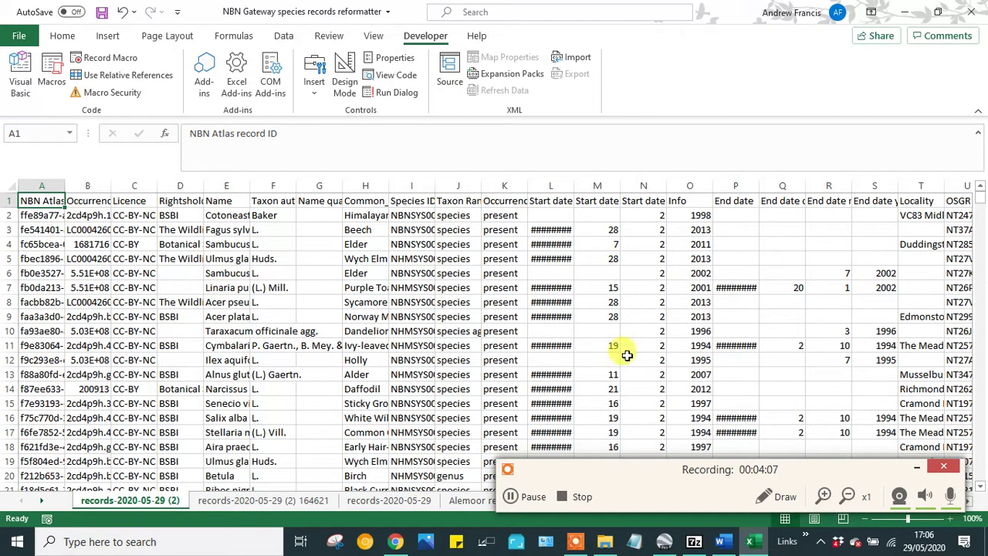
click(15, 34)
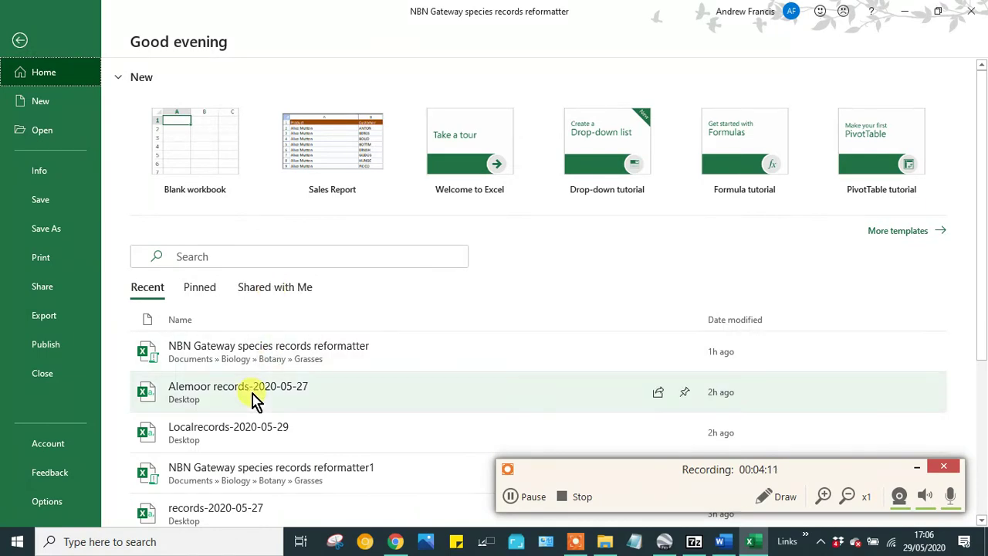
- Open Localrecords-2020-05-29 and cancel a copy of its sheet into the reformatter workbook
click(214, 432)
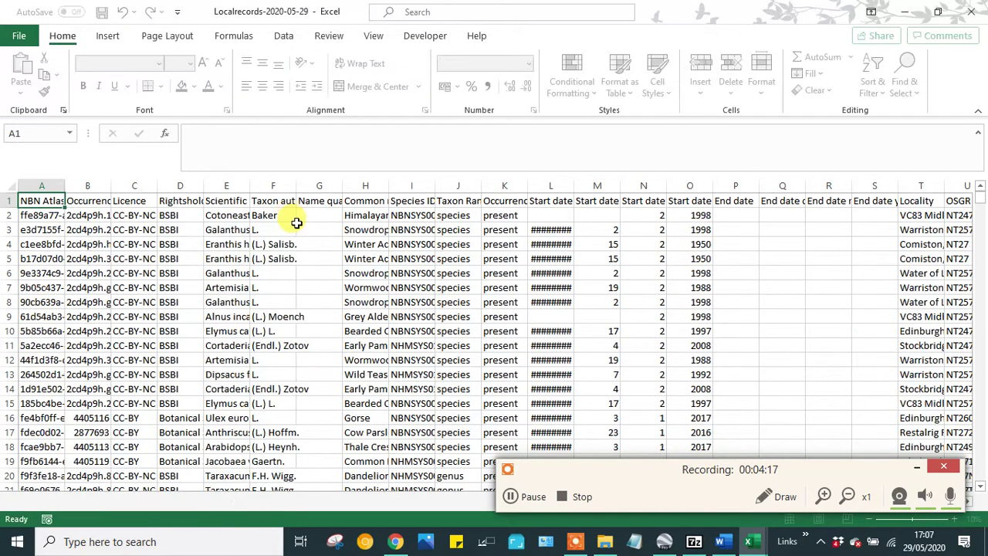
right_click(105, 502)
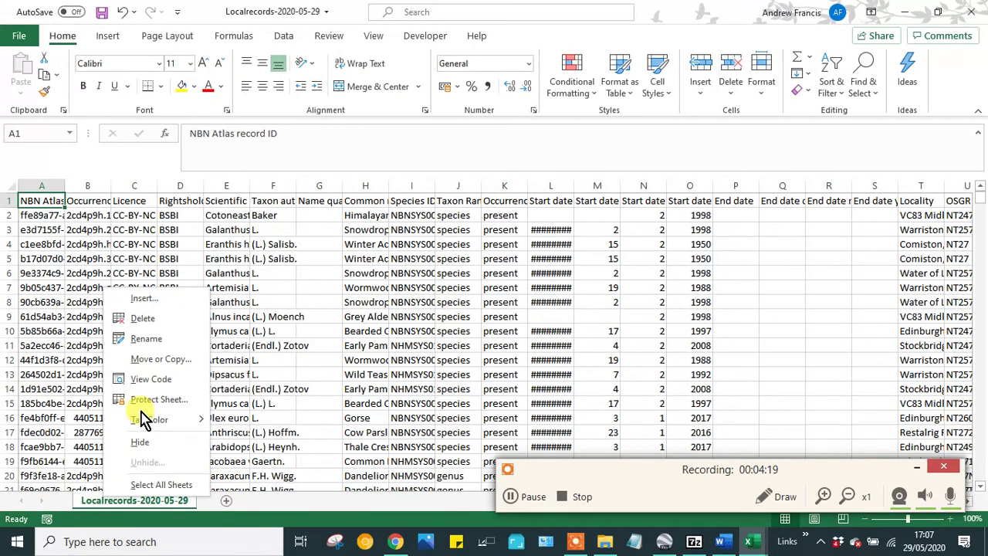
click(166, 359)
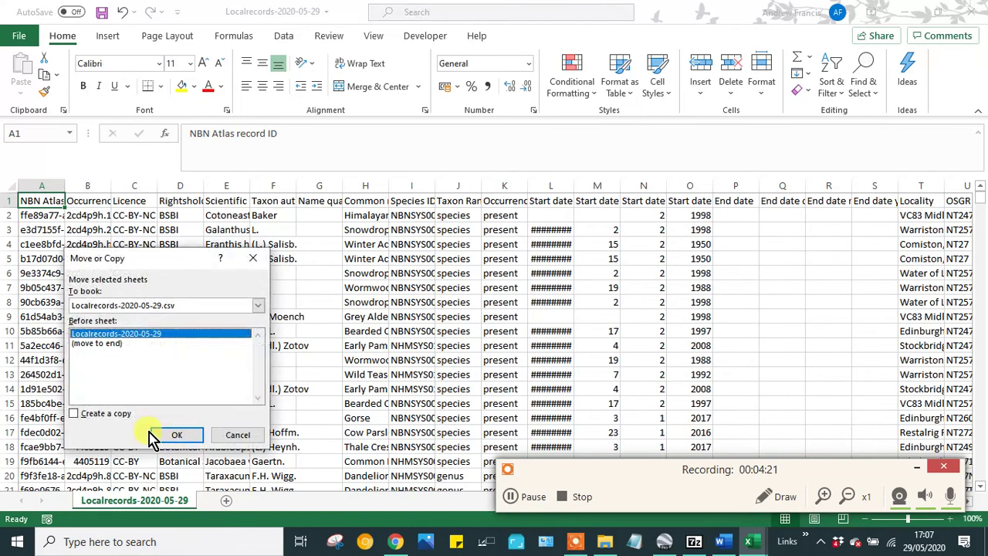
click(257, 306)
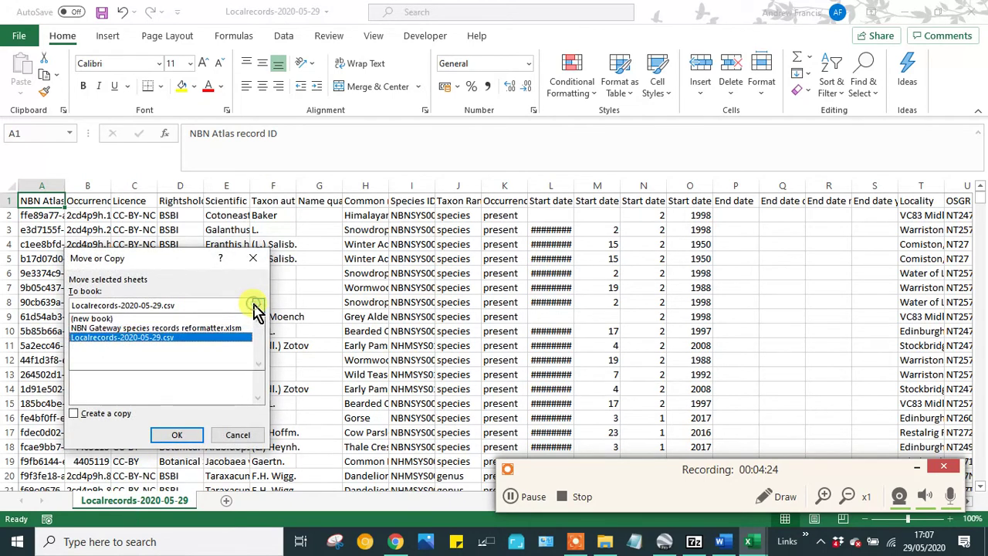
click(214, 331)
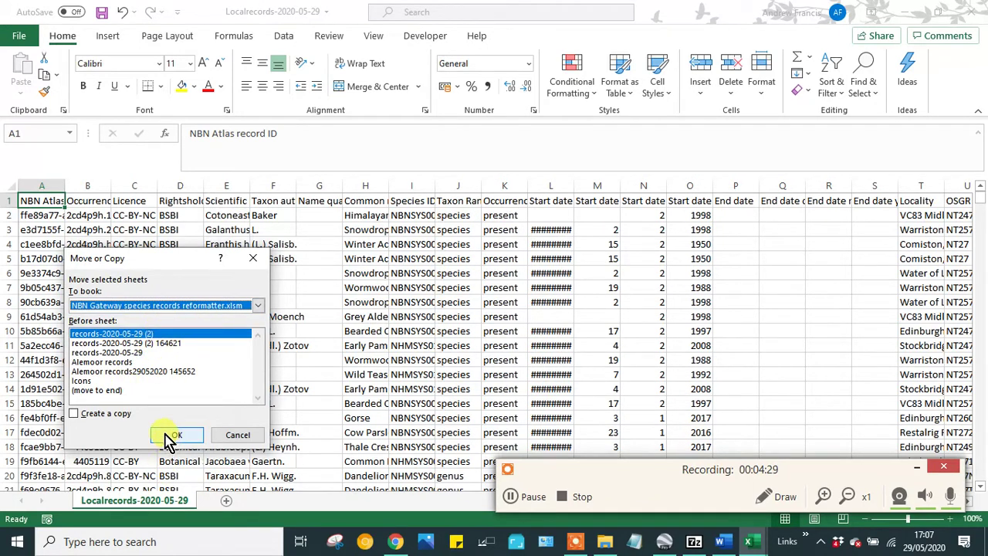
click(75, 414)
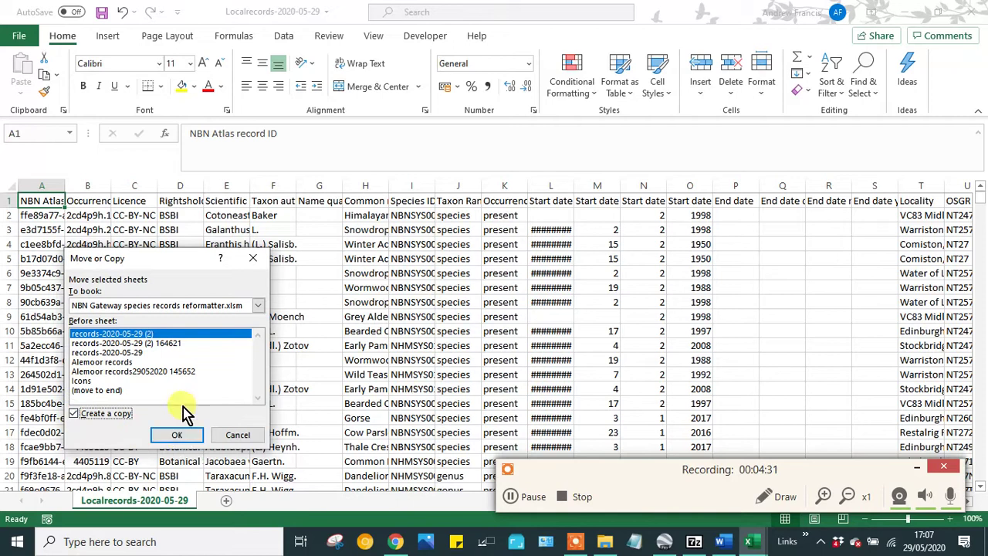
click(239, 435)
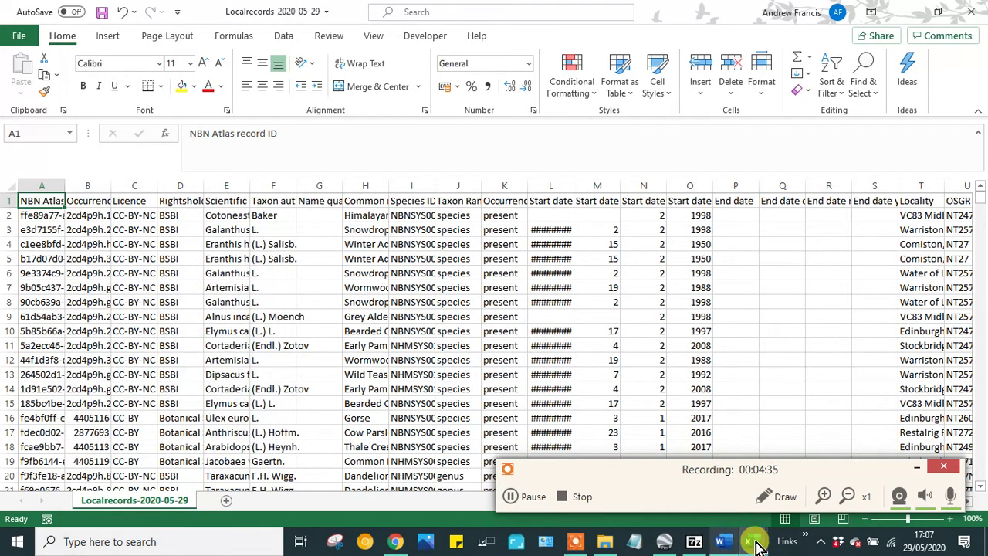
- Switch to the reformatter workbook and inspect header cells D1, P1 and F1 on records-2020-05-29 (2)
mouse_move(768, 545)
click(706, 479)
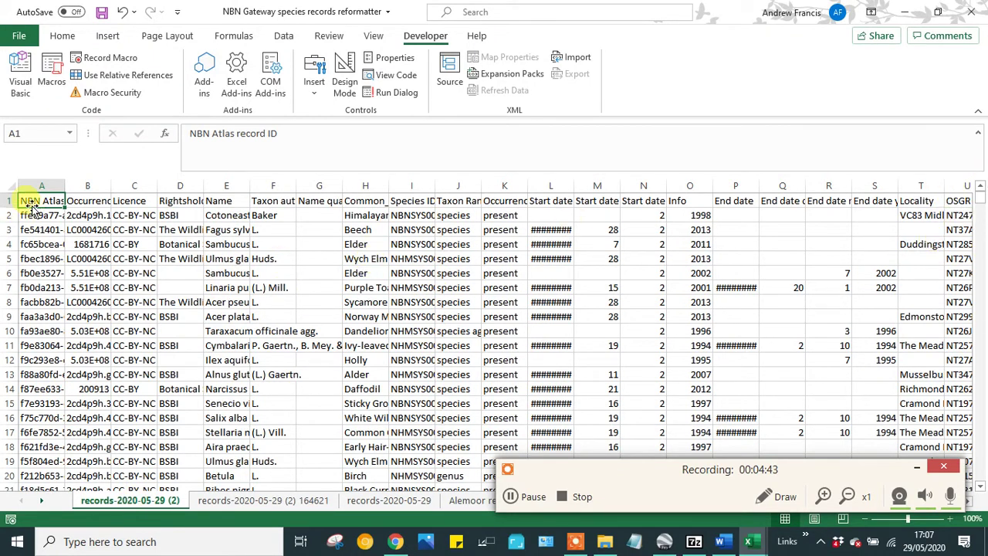
drag(29, 209, 981, 179)
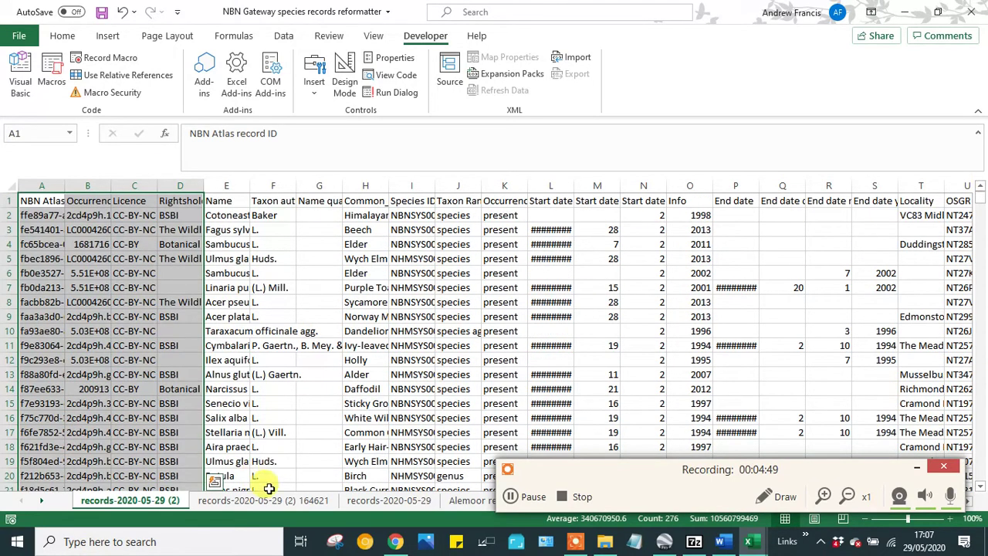
click(37, 215)
click(180, 200)
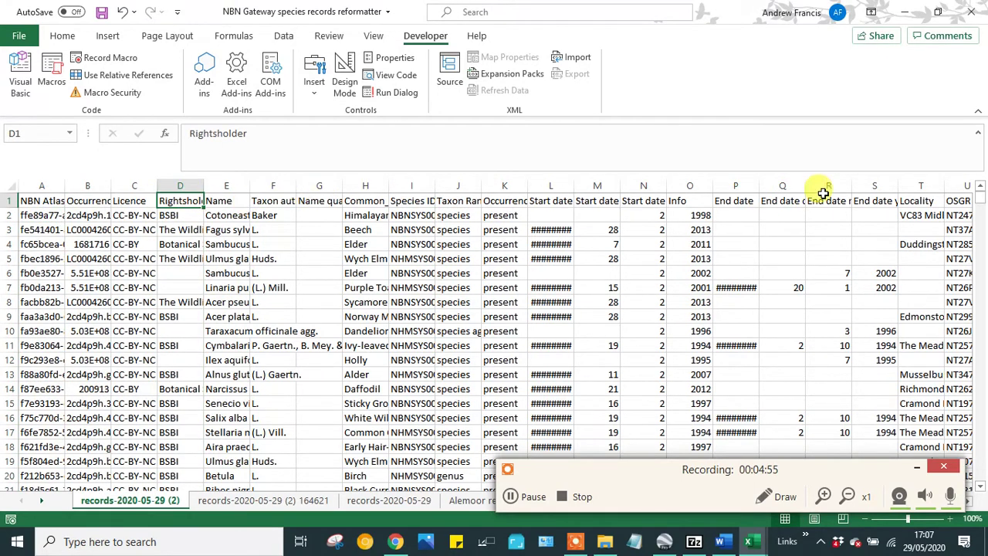
click(734, 201)
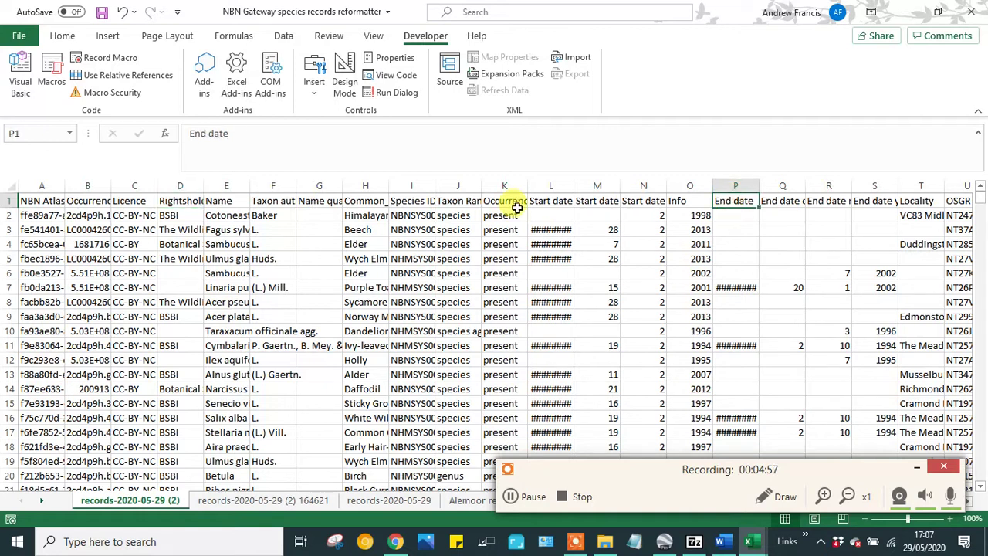
click(262, 201)
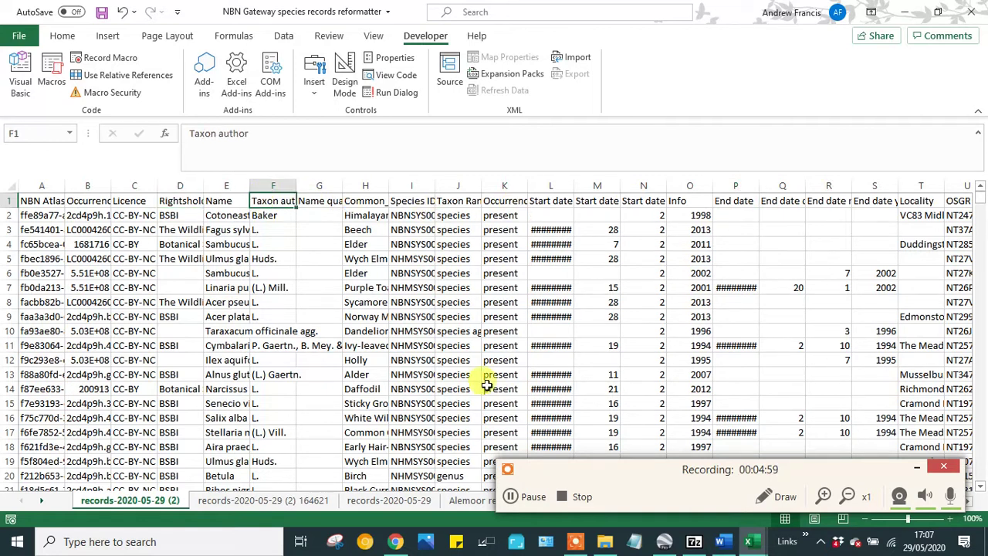
click(263, 500)
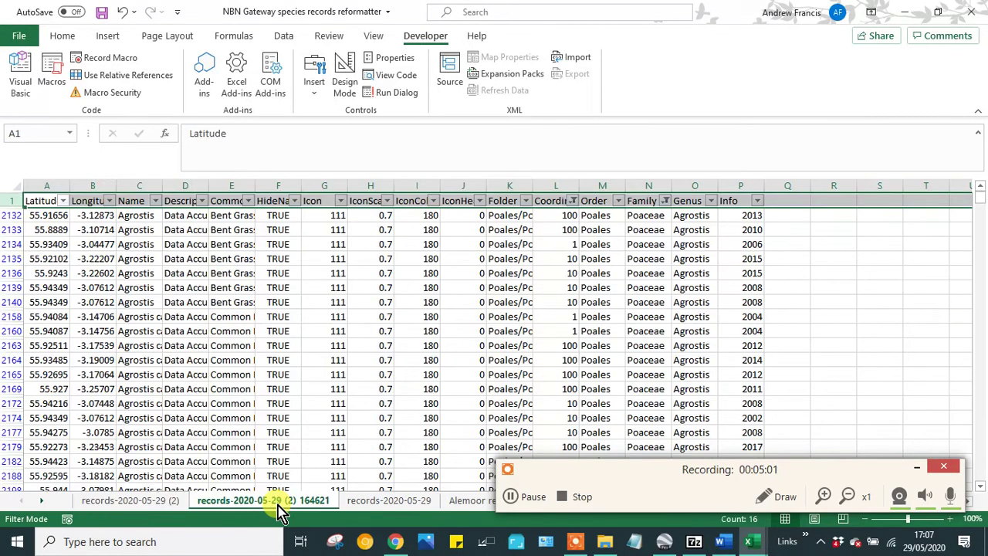
click(193, 256)
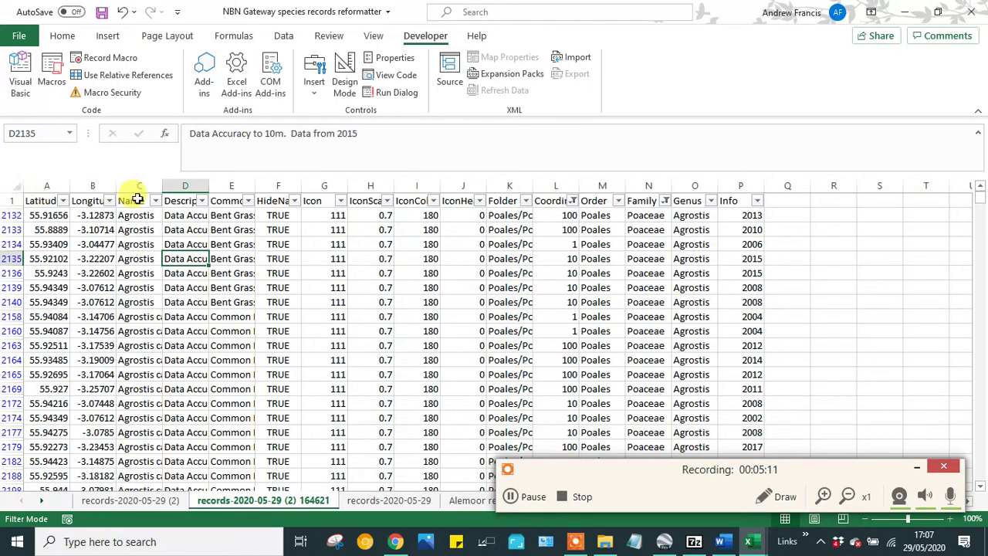
click(173, 199)
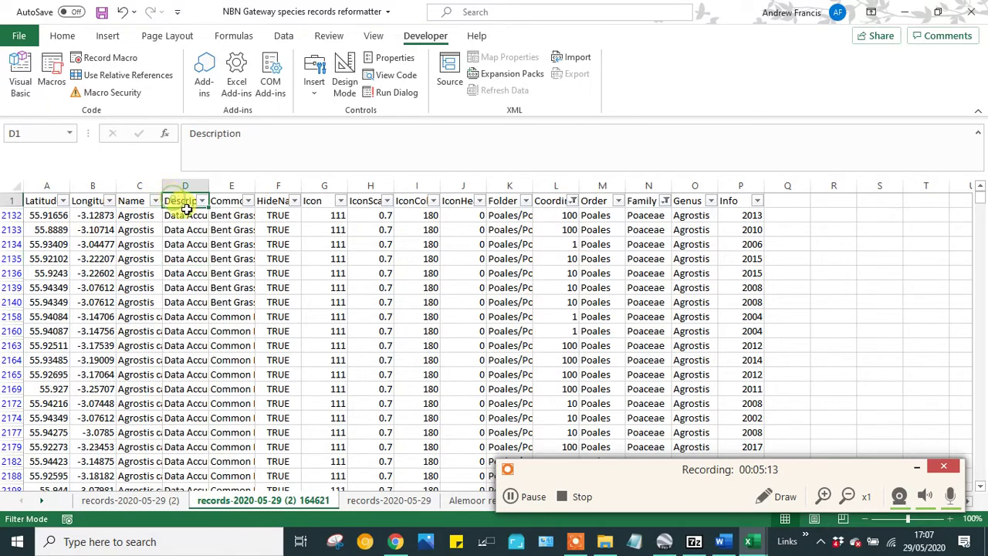
key(Down)
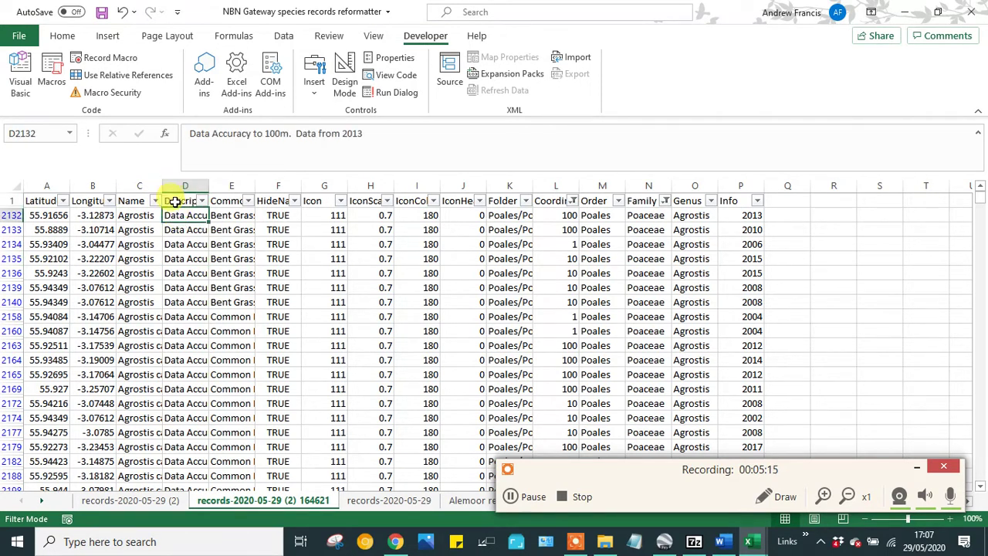
click(170, 200)
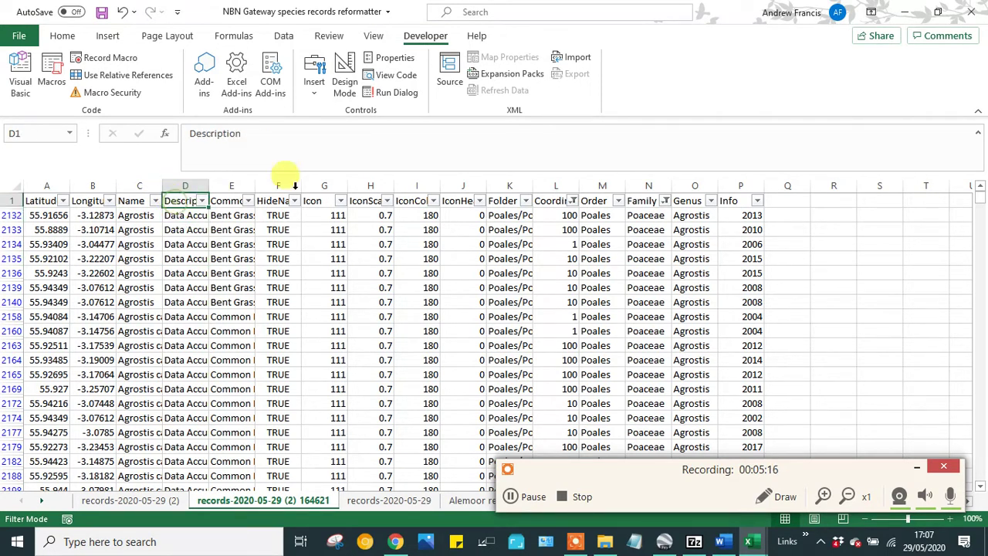
click(545, 199)
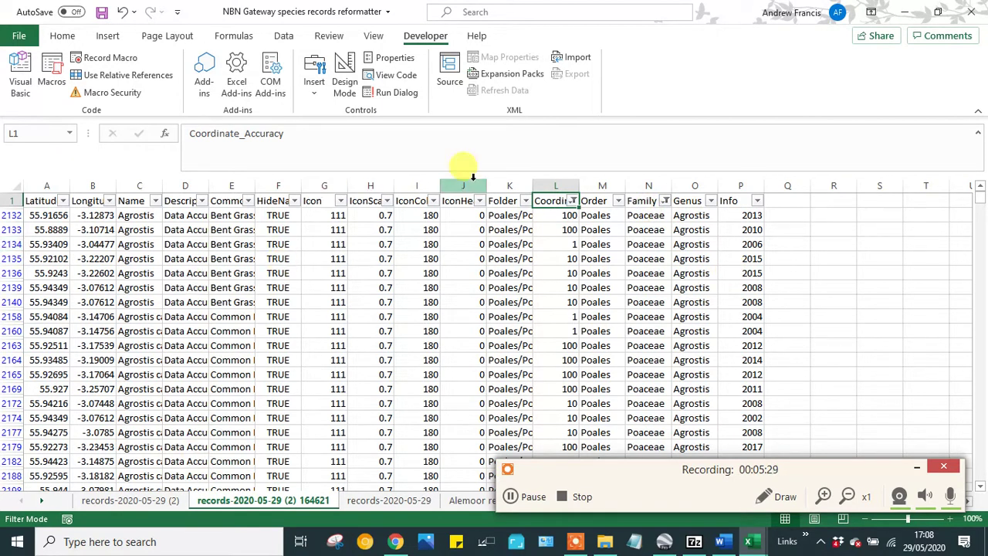
- Run A_Record_Reformat on records-2020-05-29 (2), then select header row 1 on the 164621 sheet
click(116, 504)
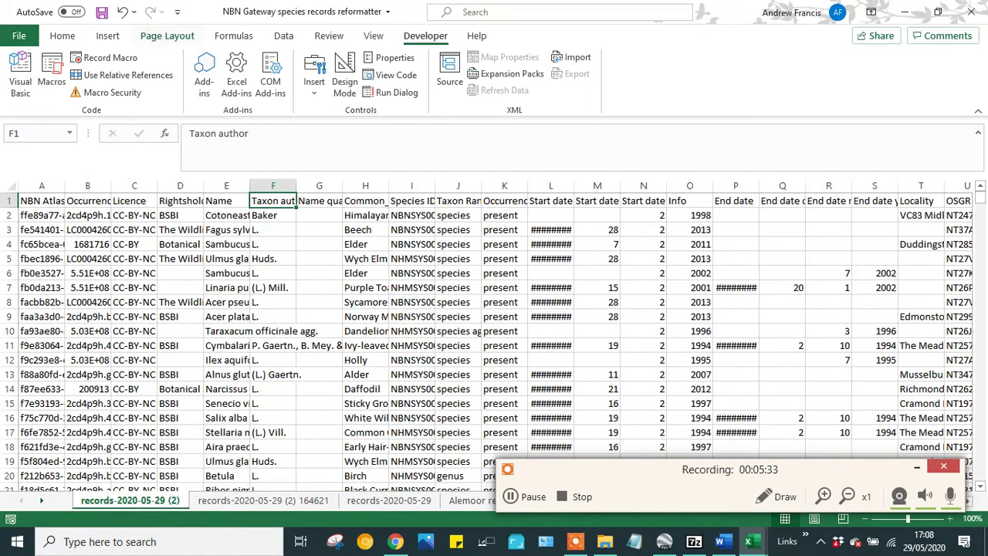
click(52, 78)
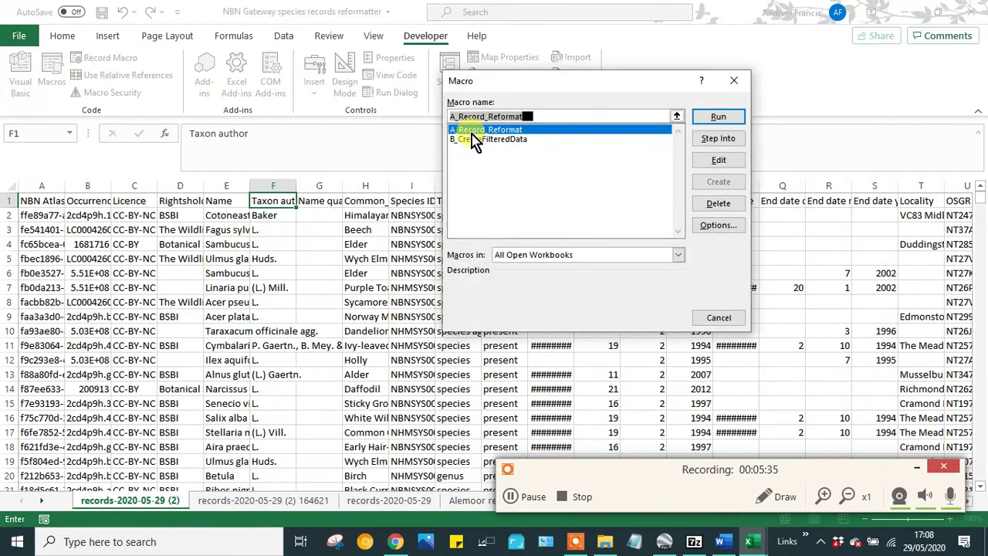
click(718, 116)
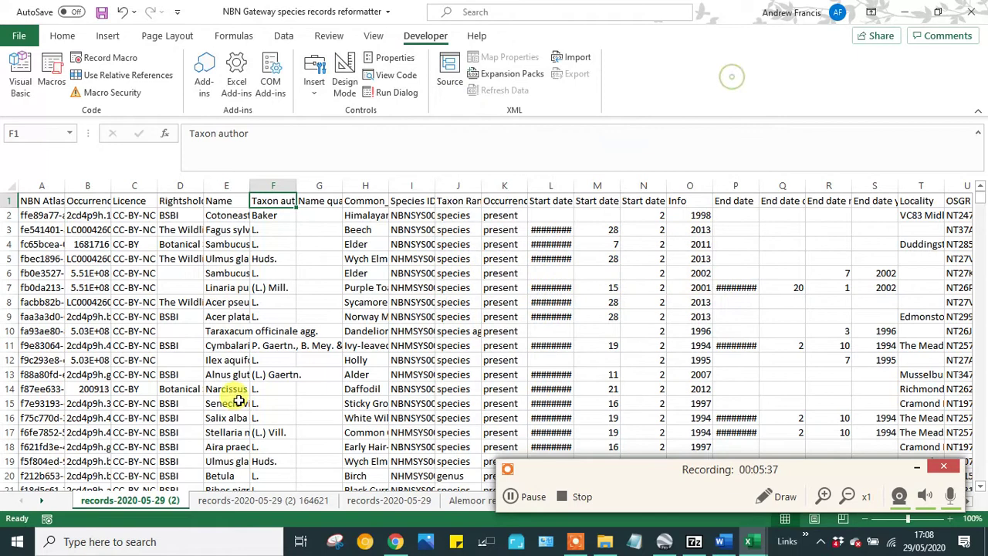
click(278, 500)
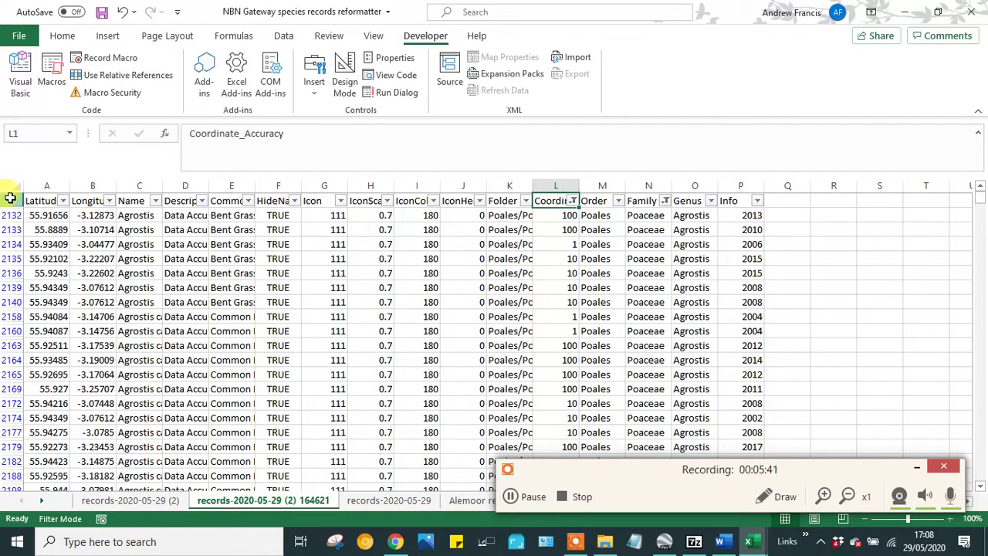
click(10, 200)
right_click(12, 202)
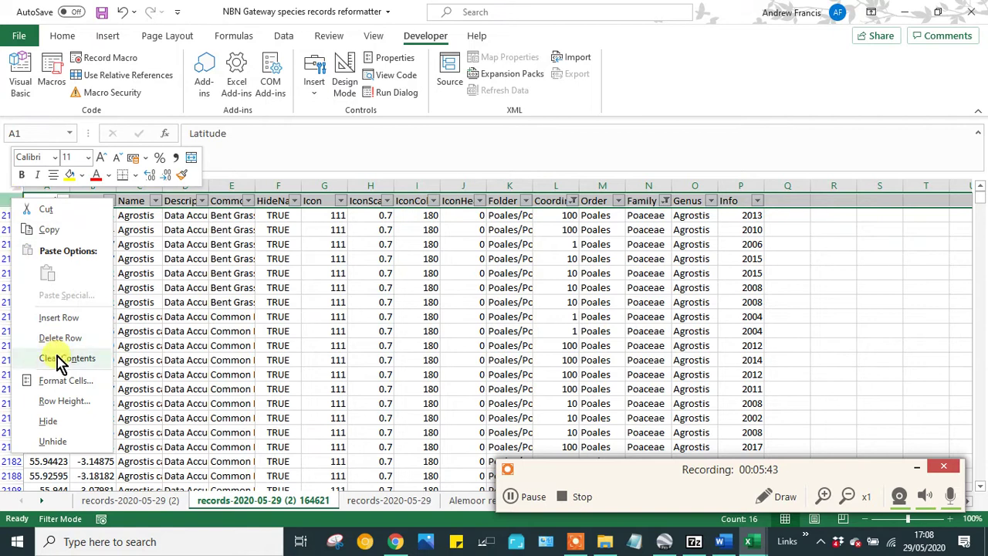
- Clear the existing filters by turning filtering off and back on for all columns
click(286, 39)
click(285, 38)
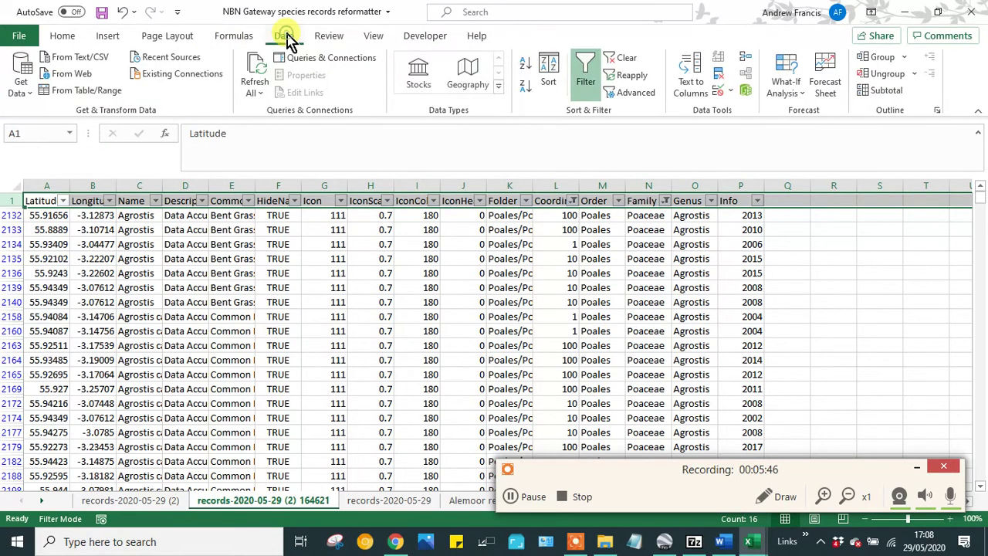
click(580, 68)
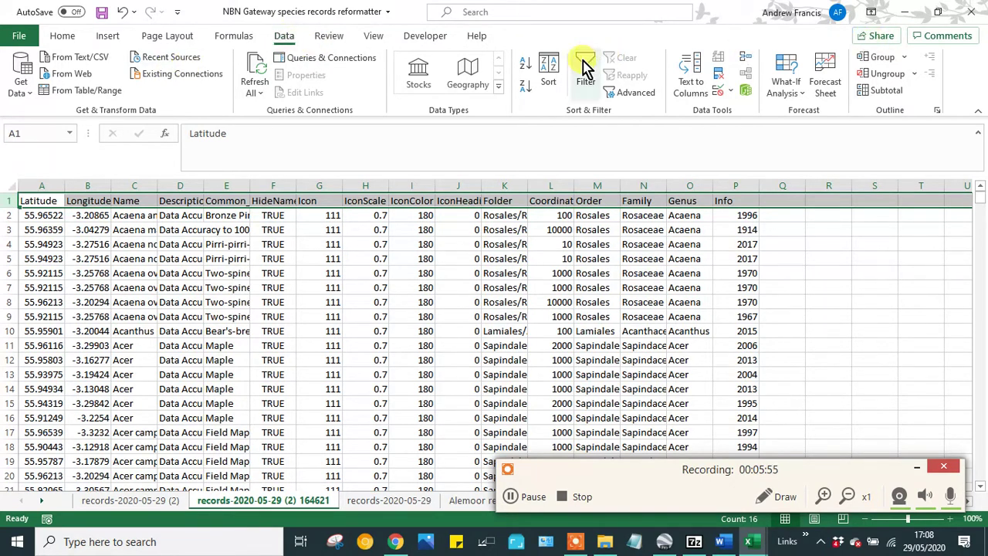
click(584, 69)
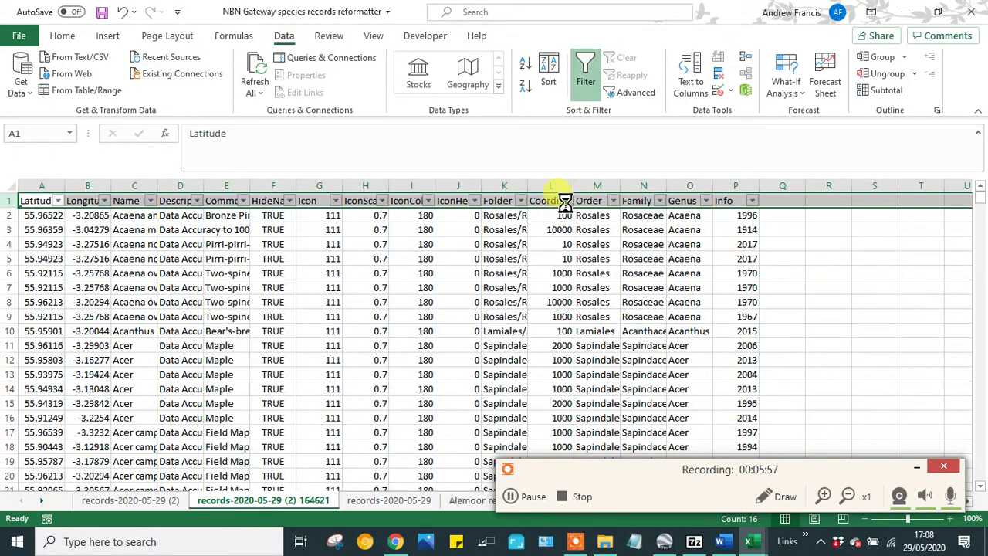
- Filter Coordinate_Accuracy to exclude 500, 1000, 2000, 5000, 10000 and blank values
click(566, 200)
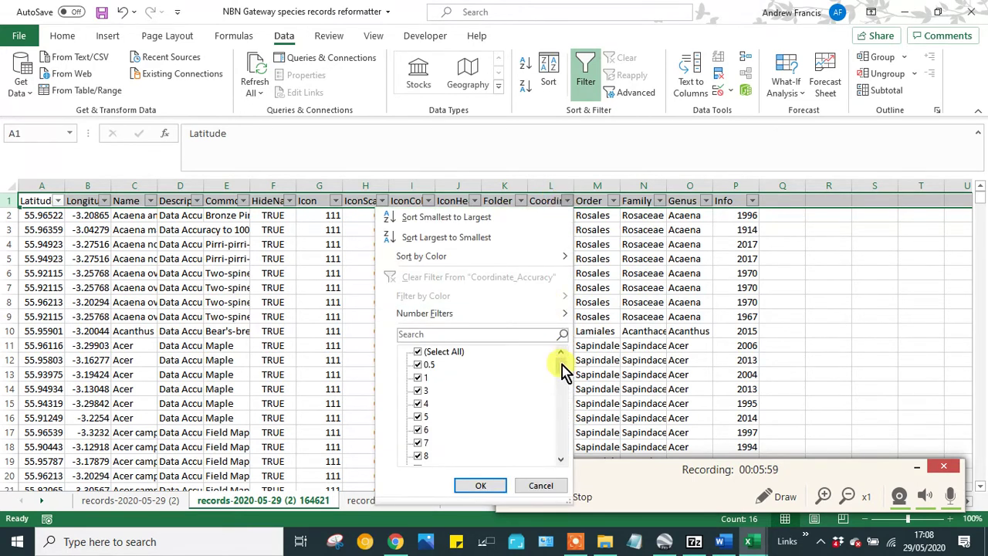
drag(562, 366, 558, 448)
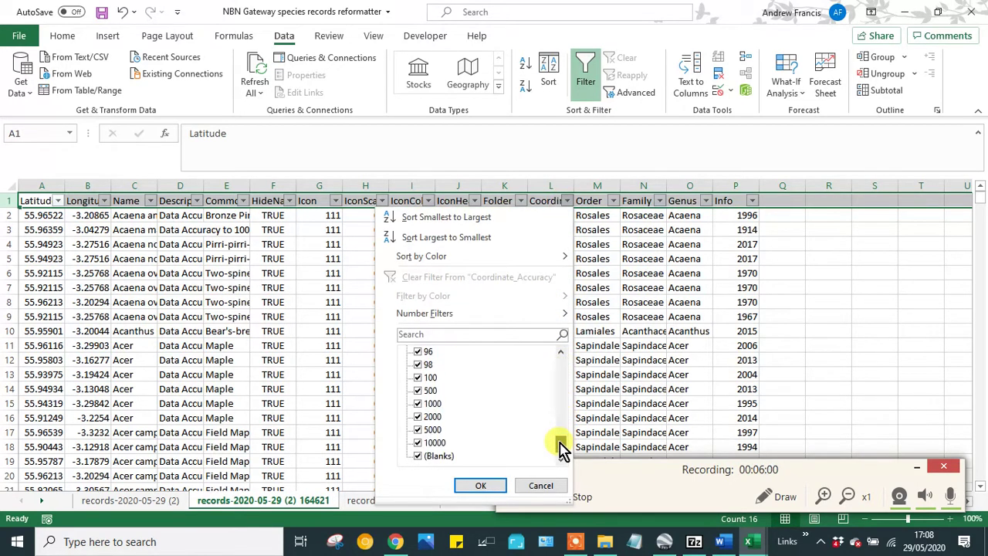
click(418, 392)
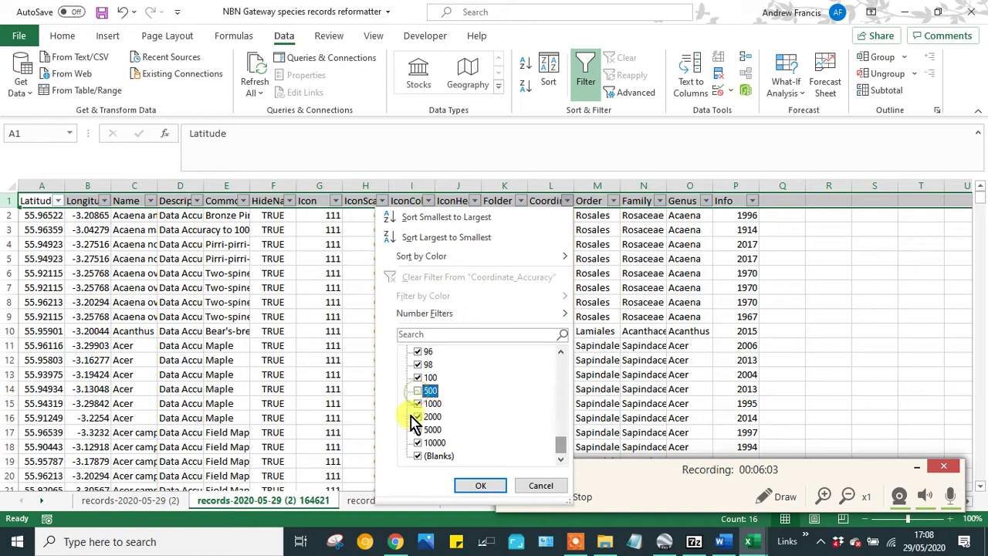
click(419, 405)
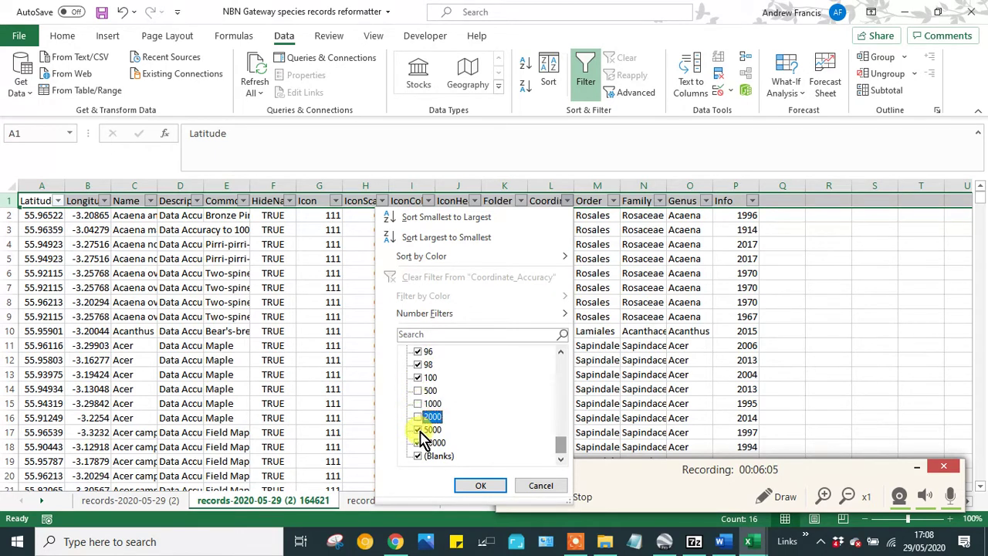
click(418, 430)
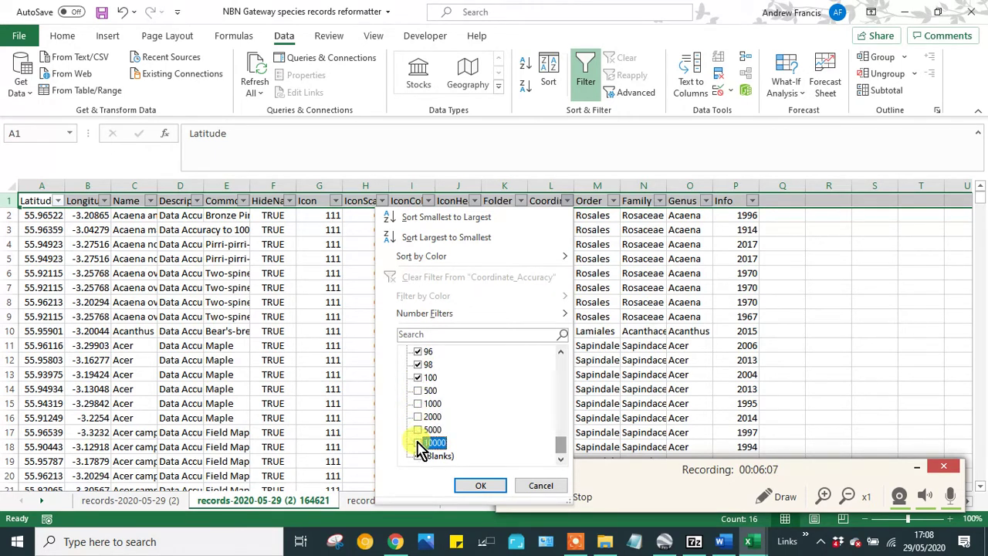
click(418, 456)
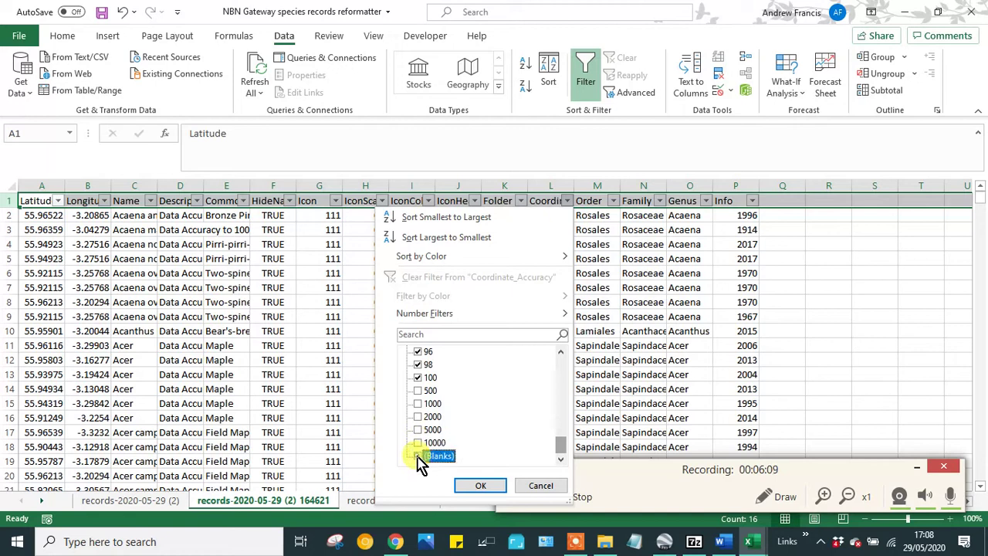
click(480, 488)
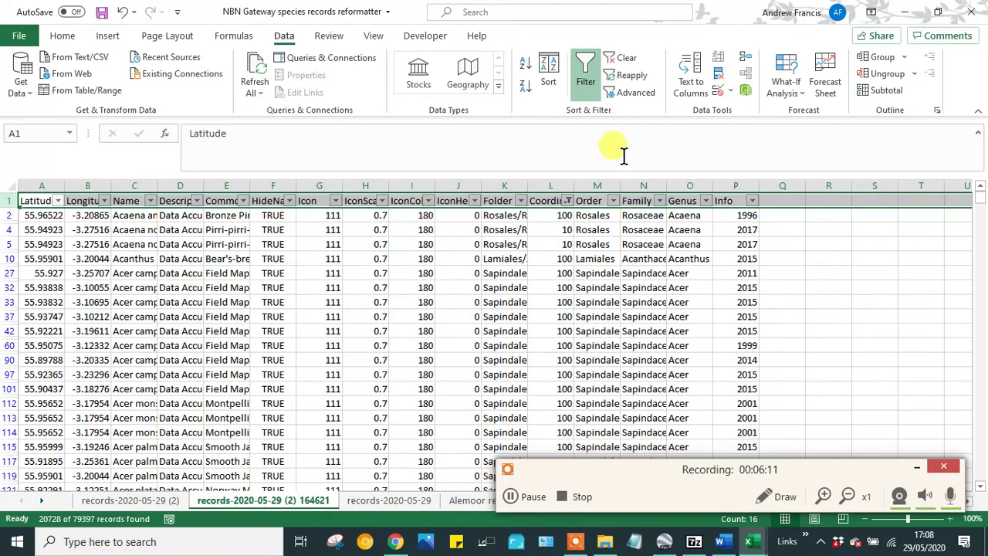
- Filter the Family column to Poaceae by searching 'poa'
click(613, 200)
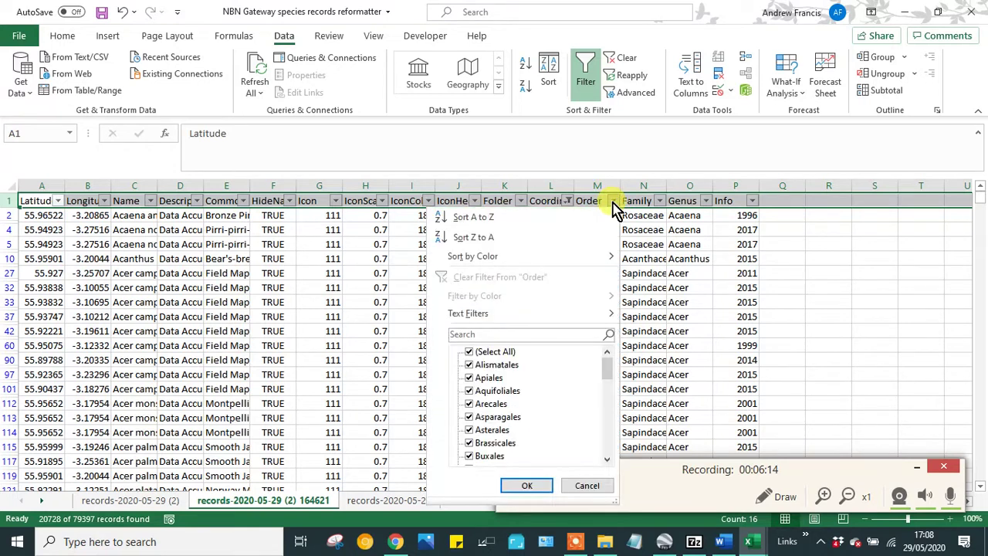
click(682, 315)
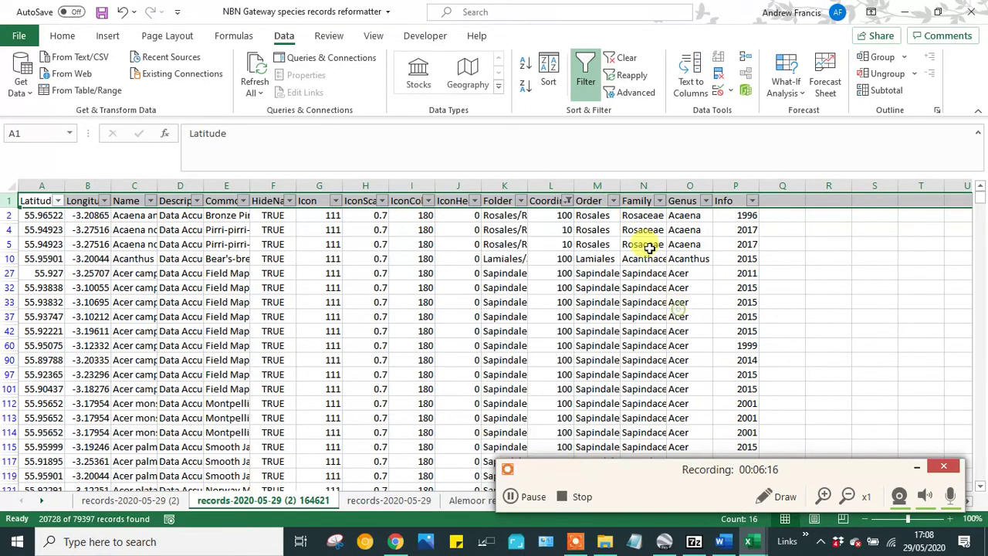
click(659, 200)
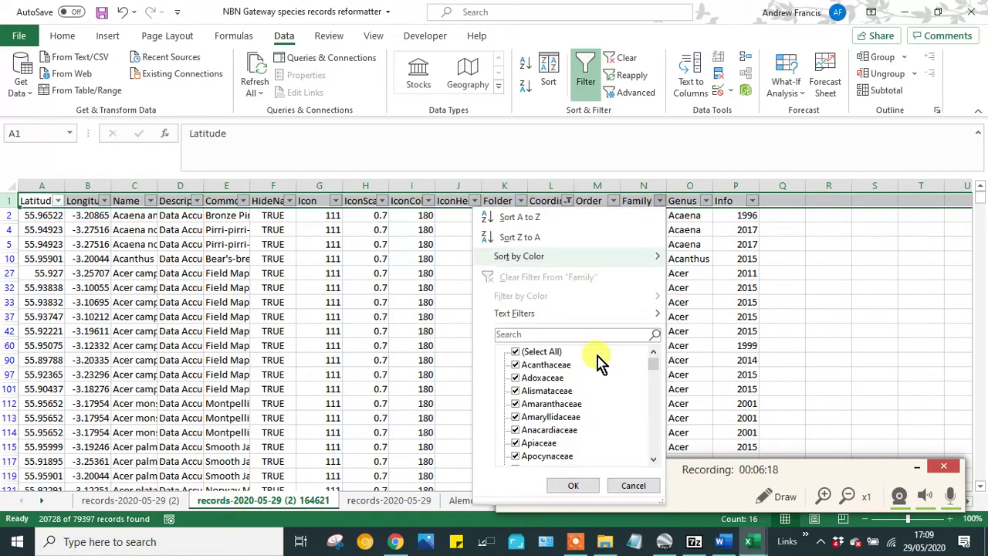
click(524, 334)
text(poa)
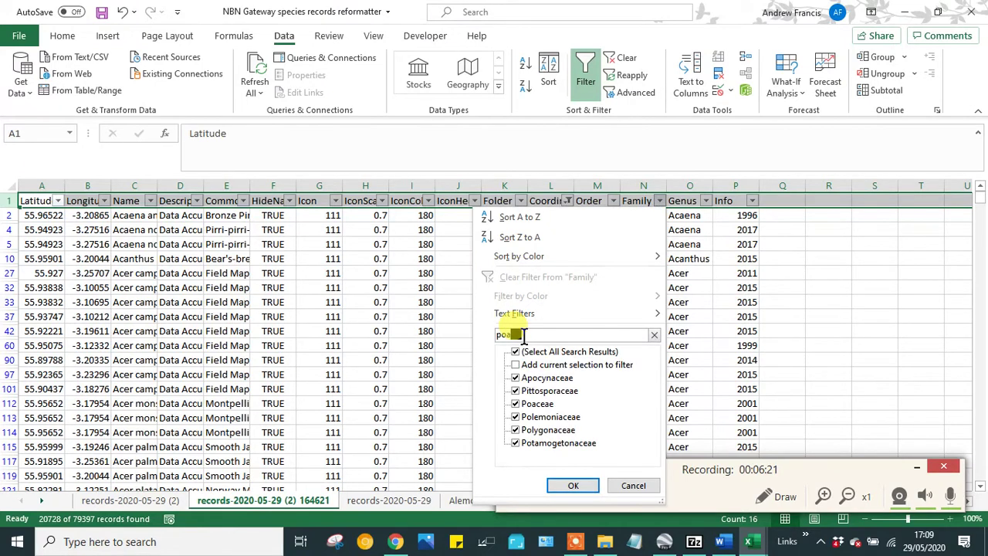
click(572, 485)
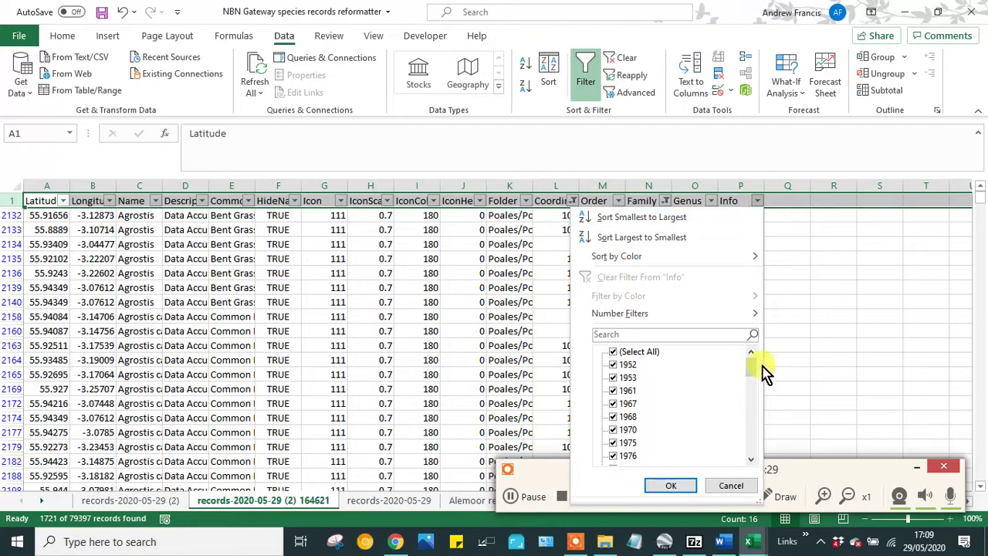
- Filter the Info column to the year 2000, then bring up the Developer tab's Macros list
click(644, 333)
text(2000)
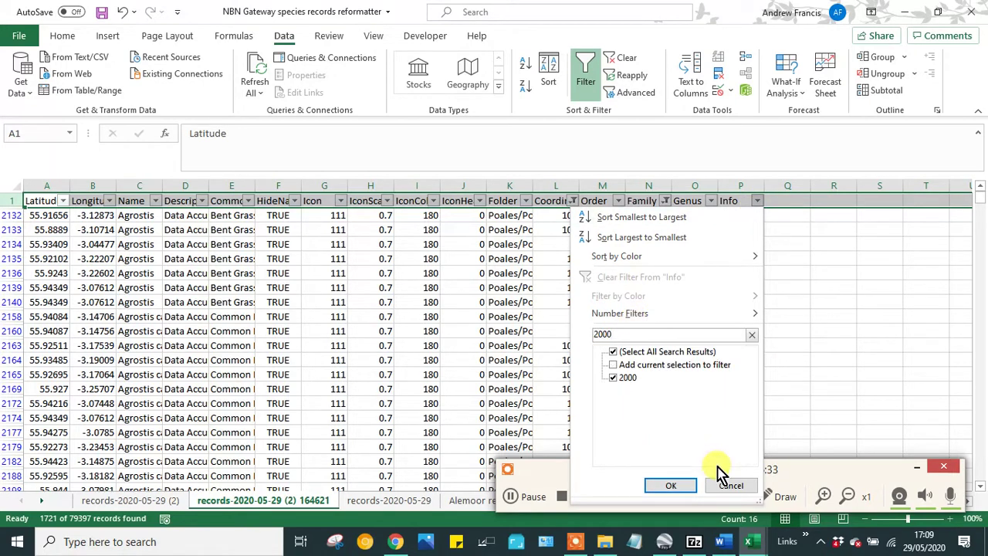
click(669, 485)
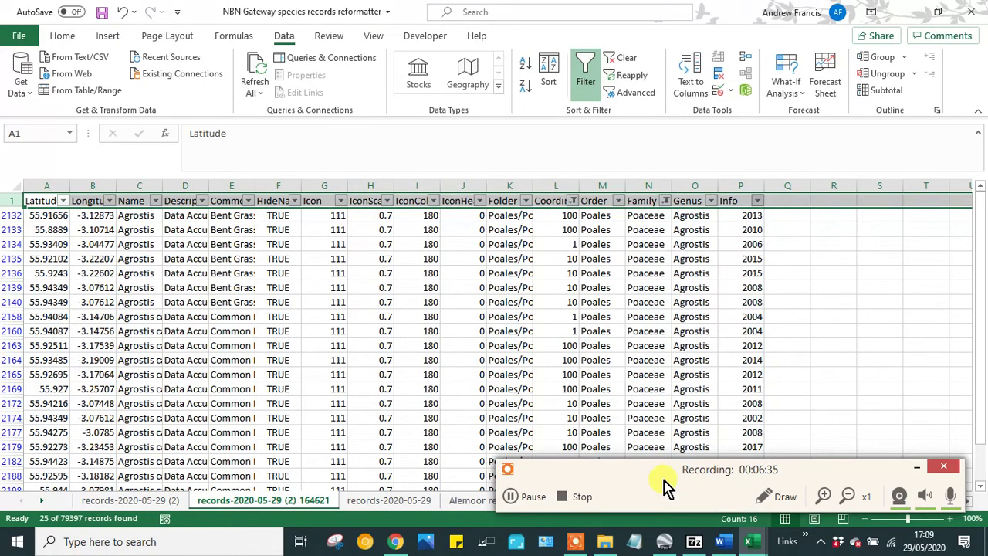
click(272, 286)
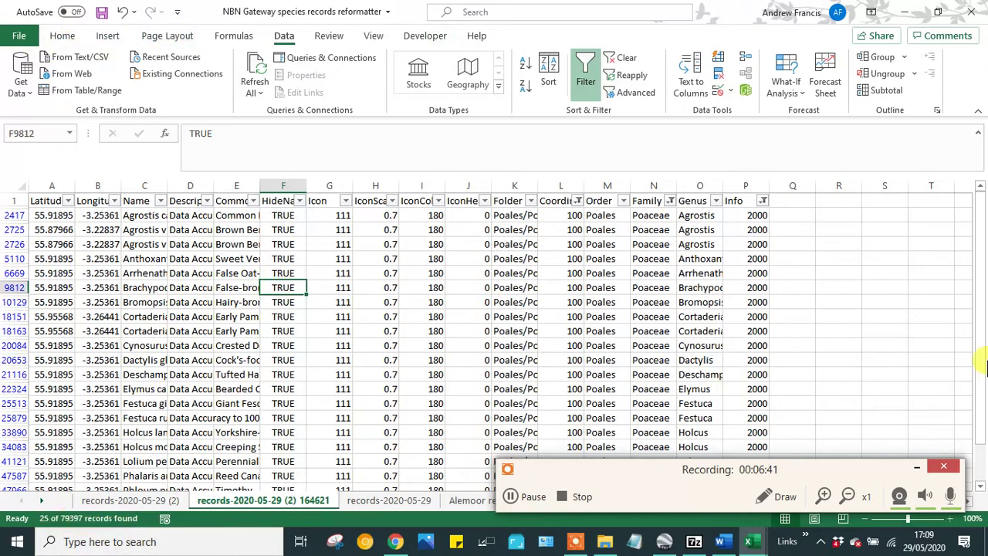
drag(980, 315, 961, 197)
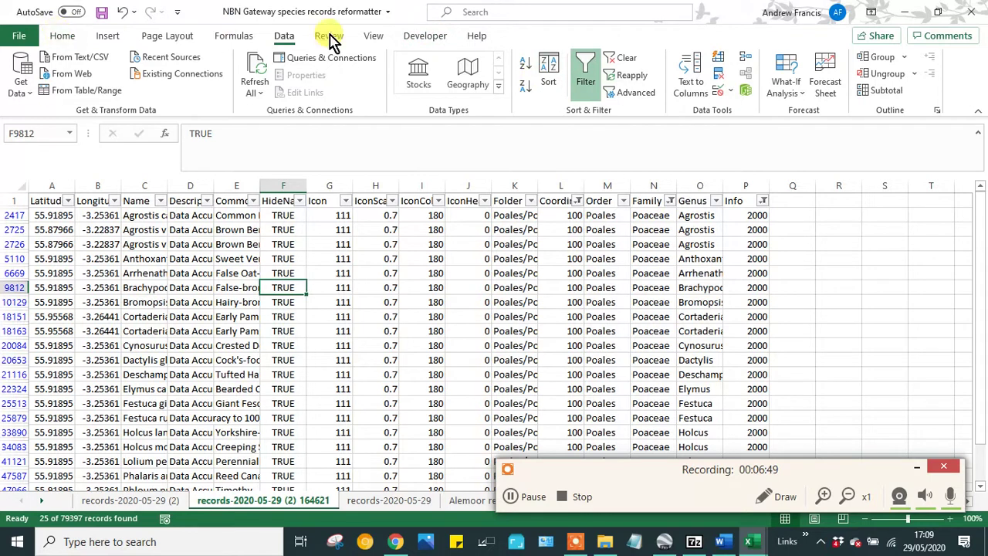
click(424, 36)
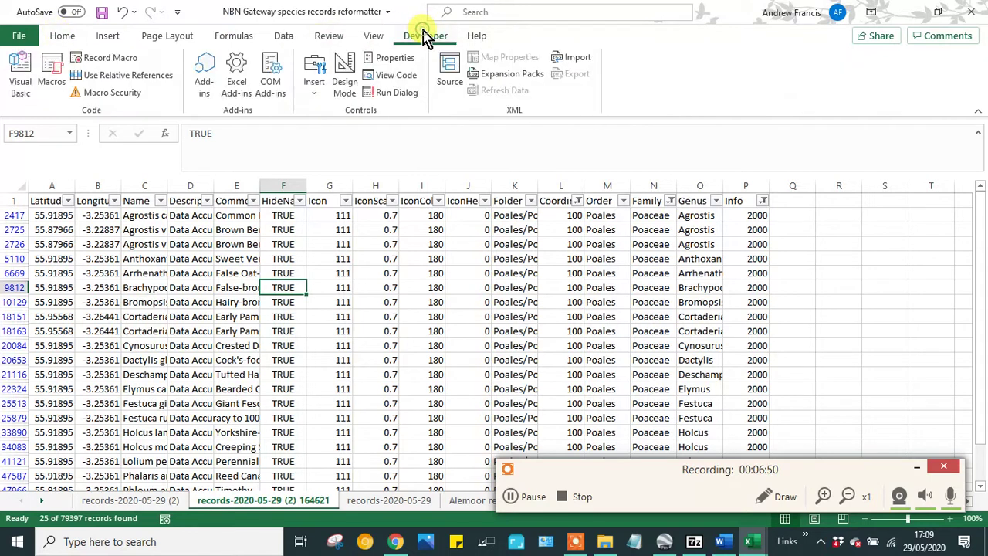
click(49, 69)
- Run B_CreateFilteredData, dismiss the folder path message, and debug the overflow error
click(482, 139)
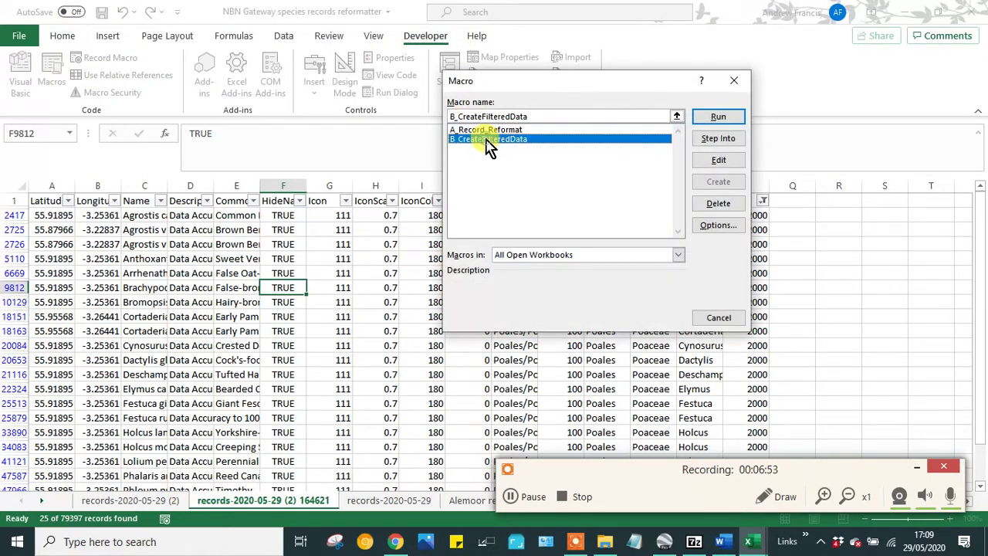
click(700, 122)
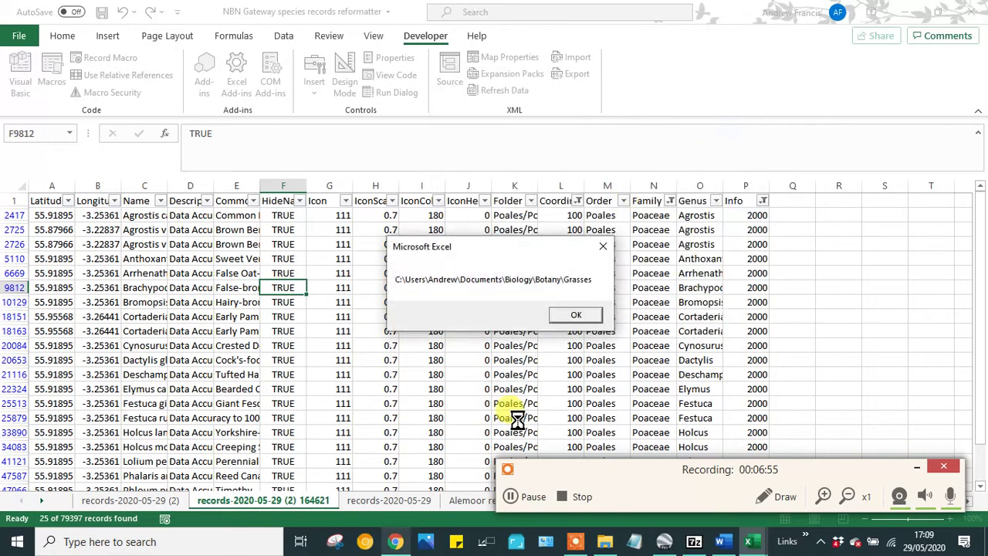
click(574, 317)
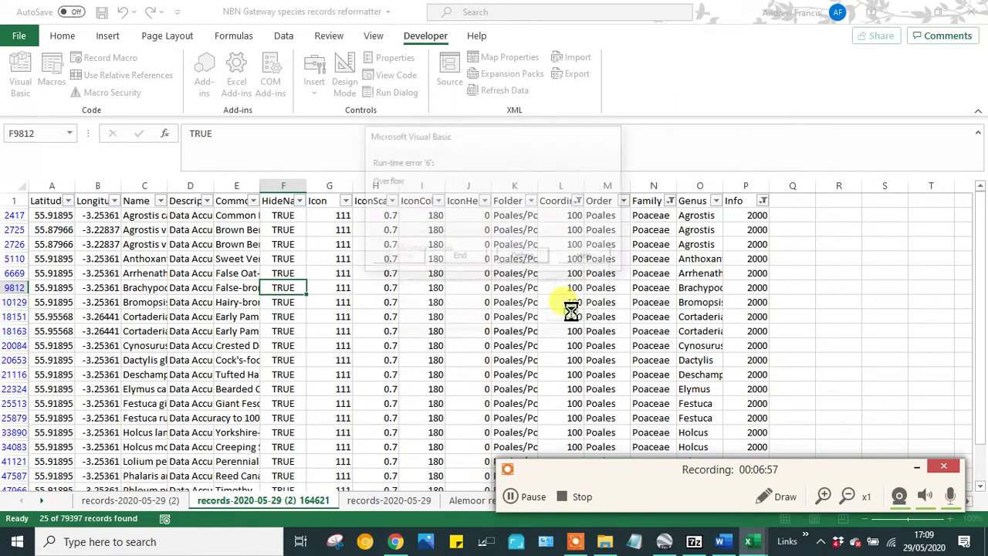
click(522, 257)
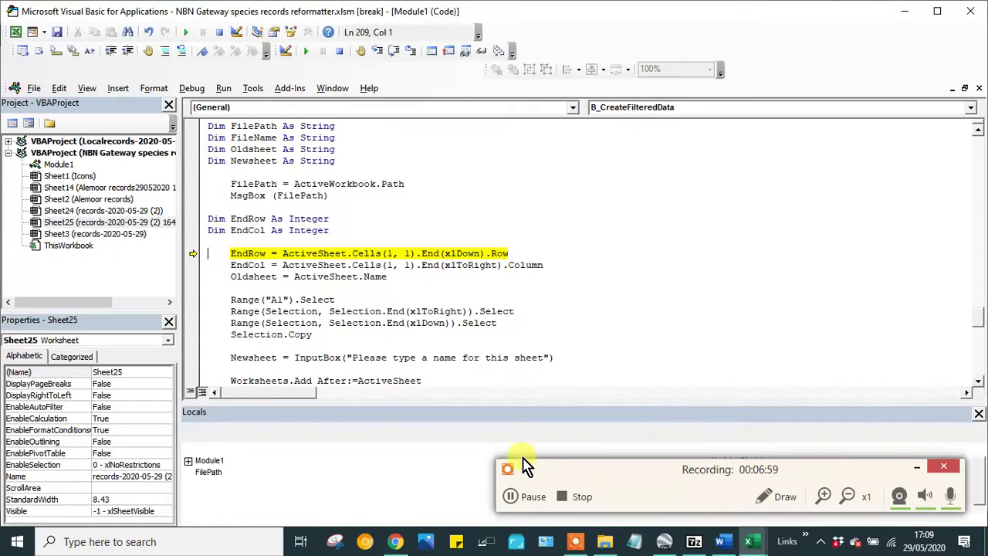
click(512, 531)
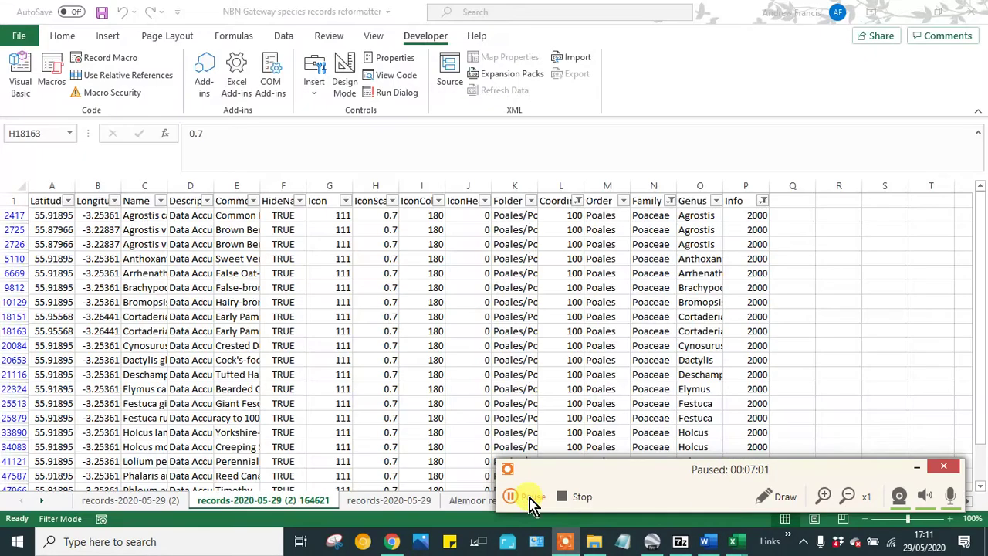
click(529, 500)
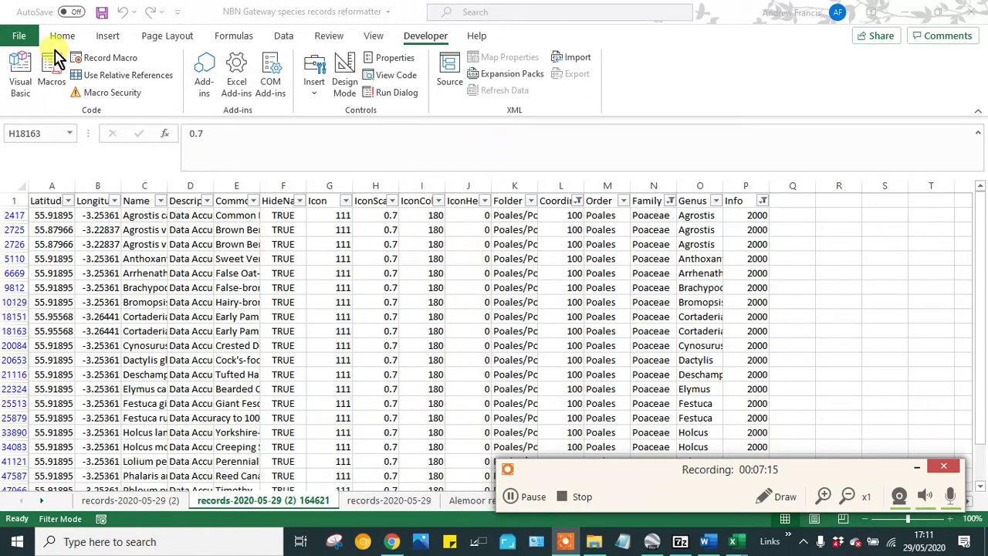
- Rerun B_CreateFilteredData, accept the sheet name 'filtered', and go to the new filtered sheet
click(185, 258)
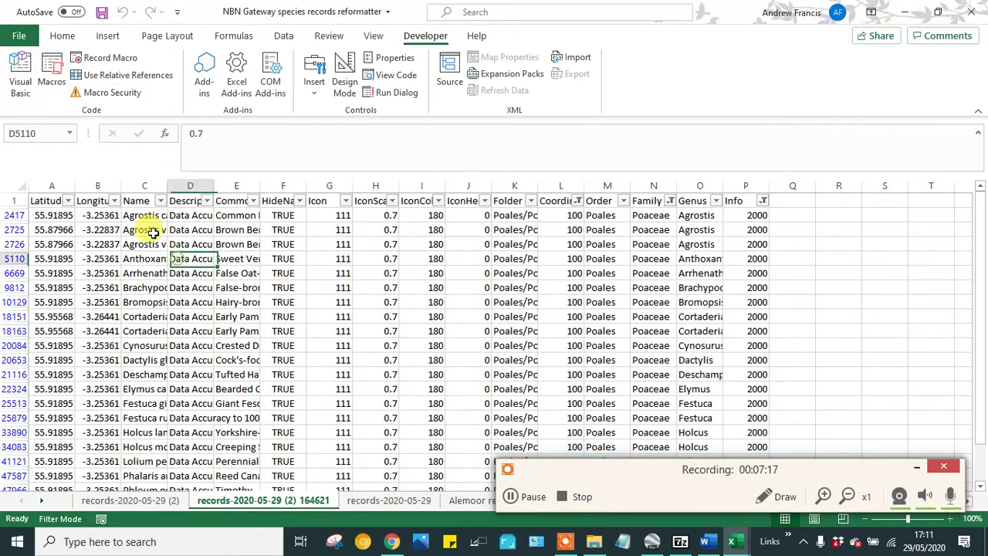
click(51, 74)
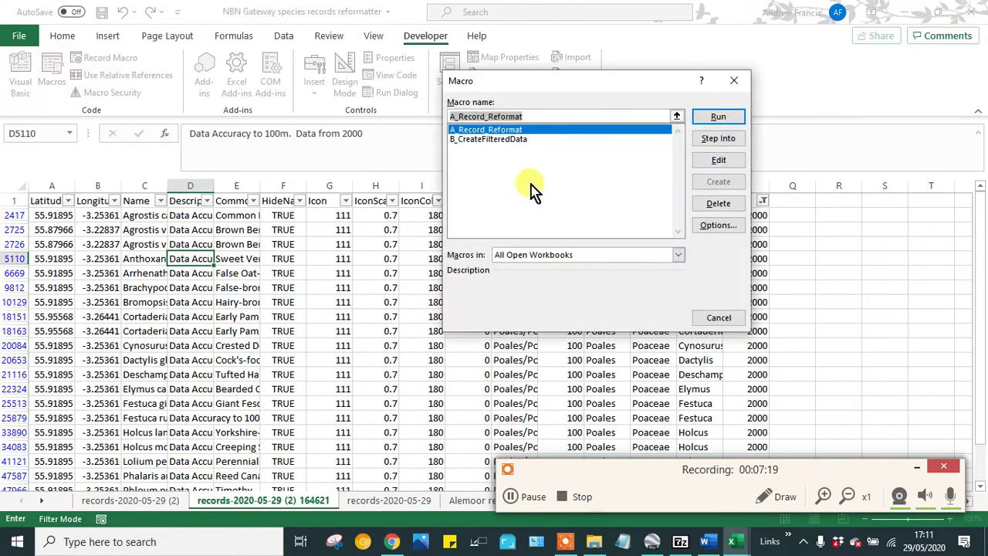
click(545, 145)
click(498, 140)
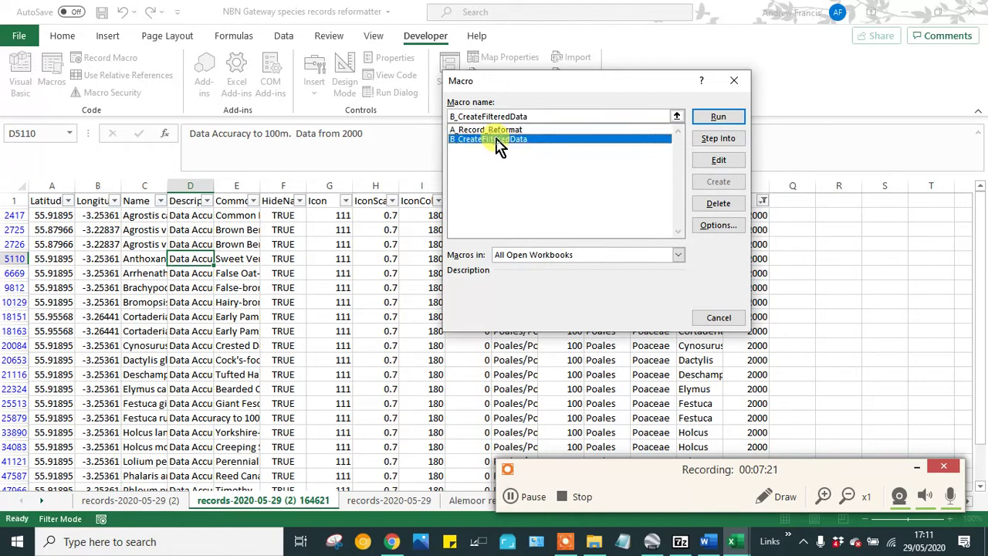
click(718, 120)
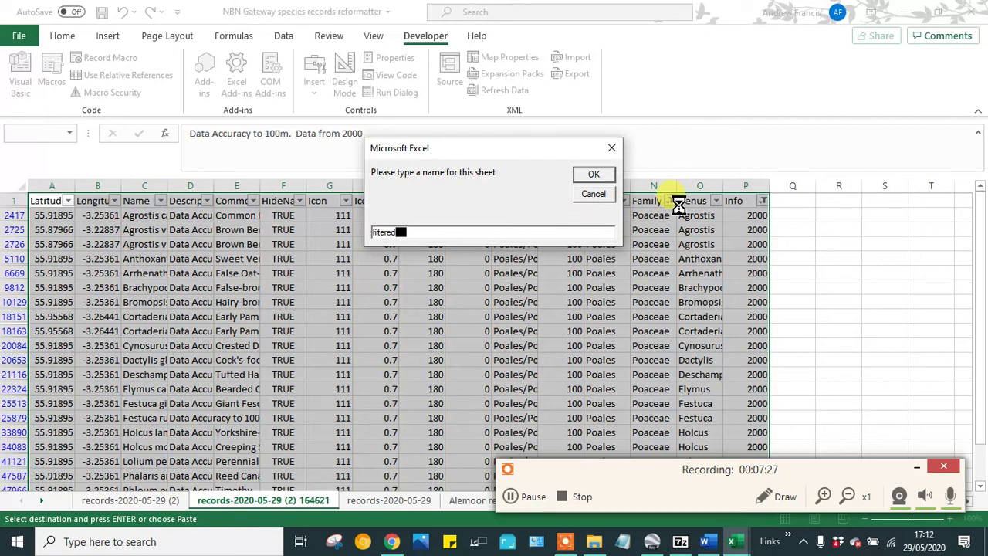
key(Return)
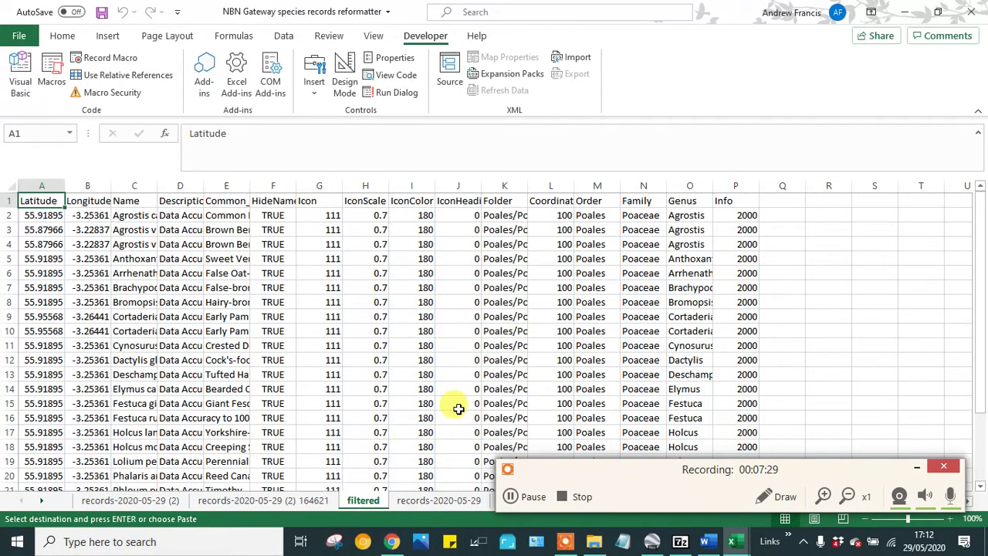
click(512, 496)
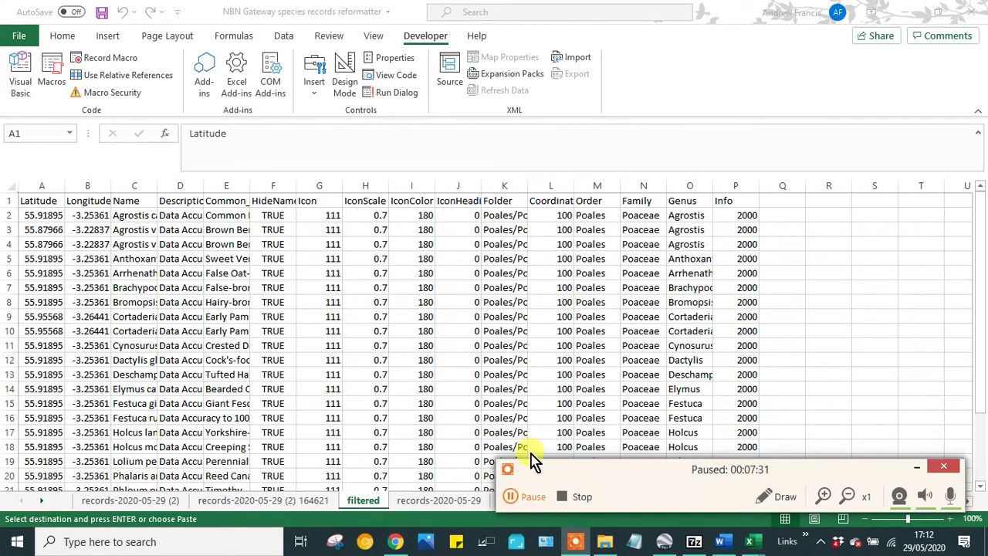
click(511, 496)
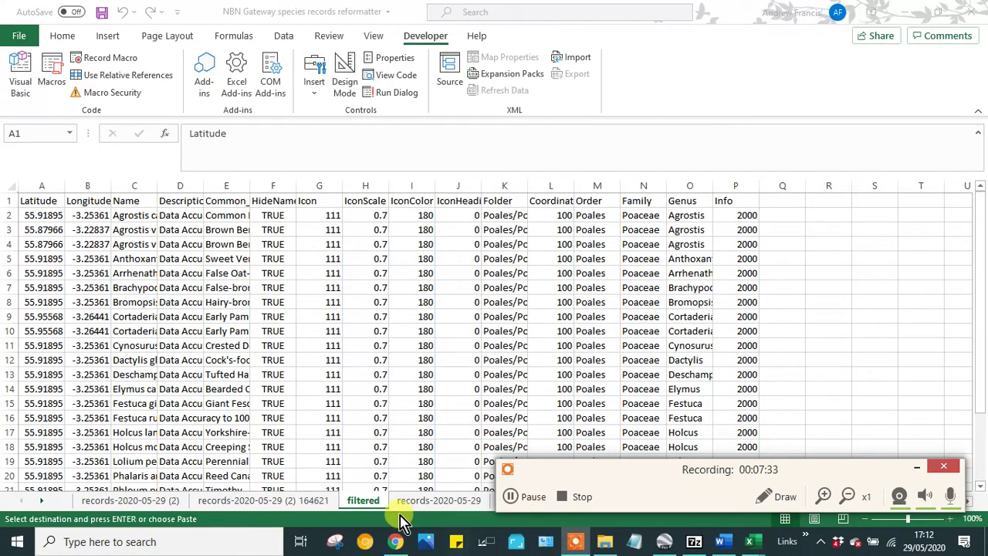
click(355, 502)
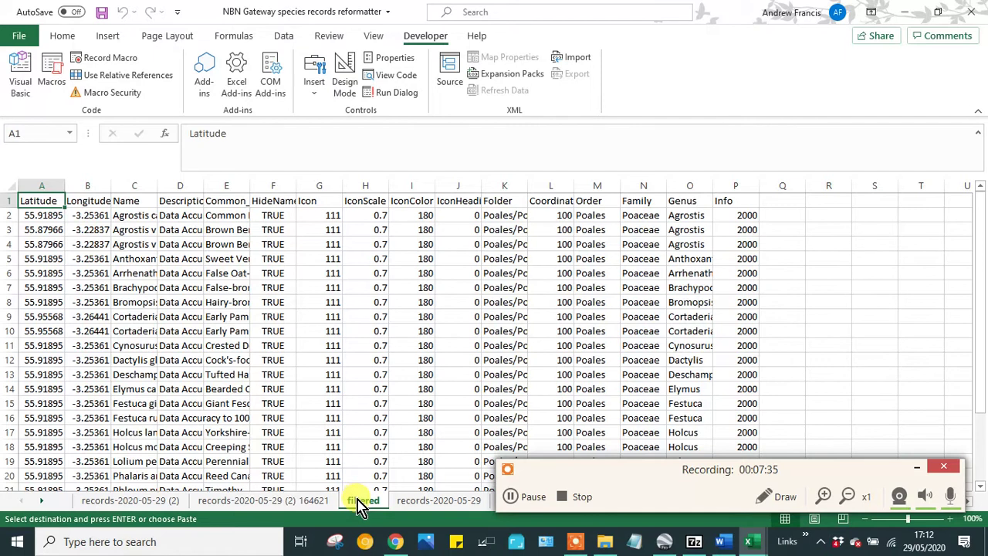
- Move the 'filtered' sheet to a new workbook with Move or Copy, To book (new book)
right_click(358, 499)
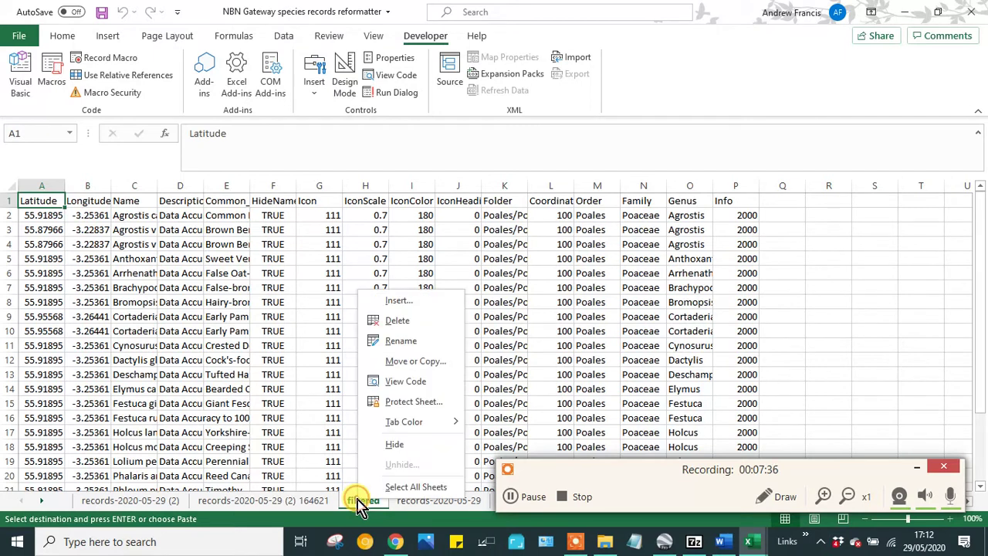
click(409, 361)
click(495, 310)
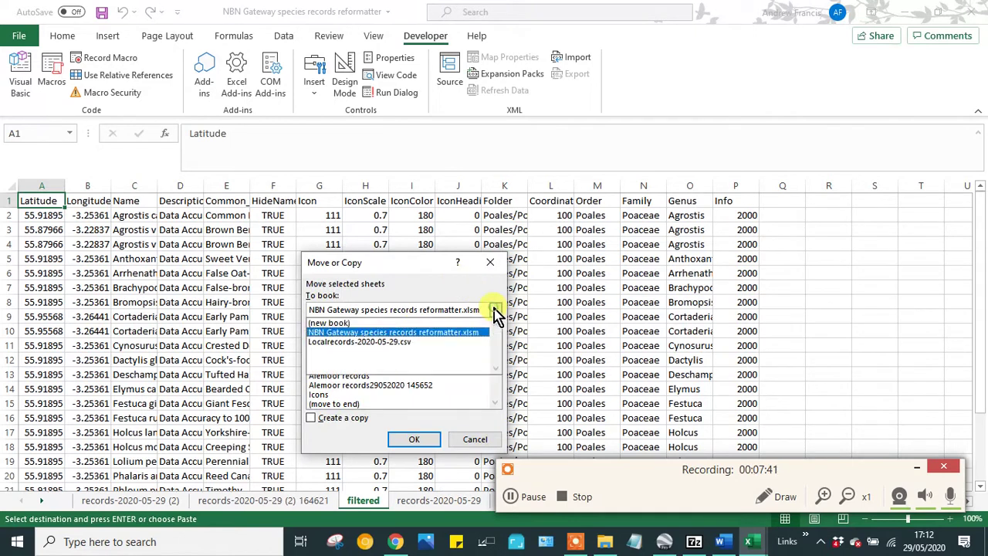
click(461, 323)
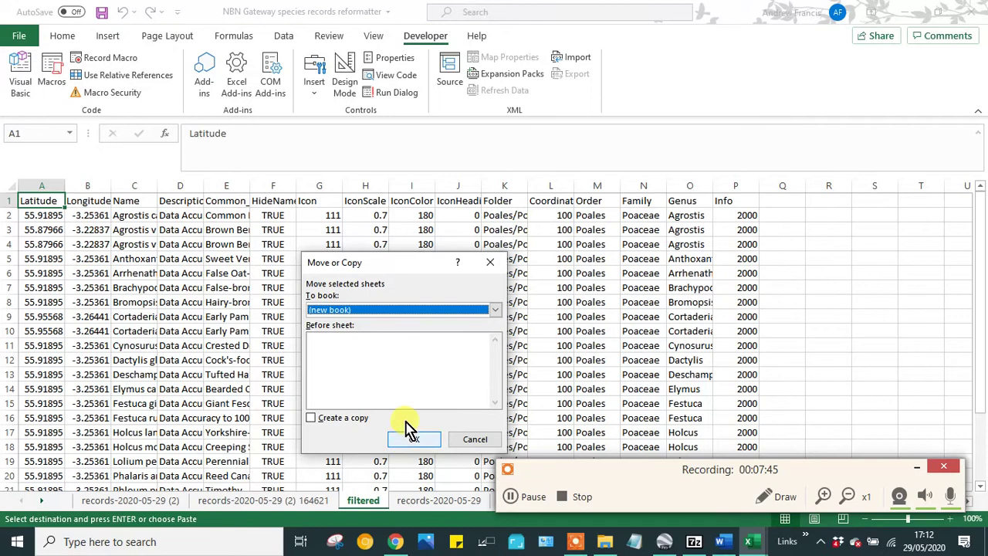
click(409, 445)
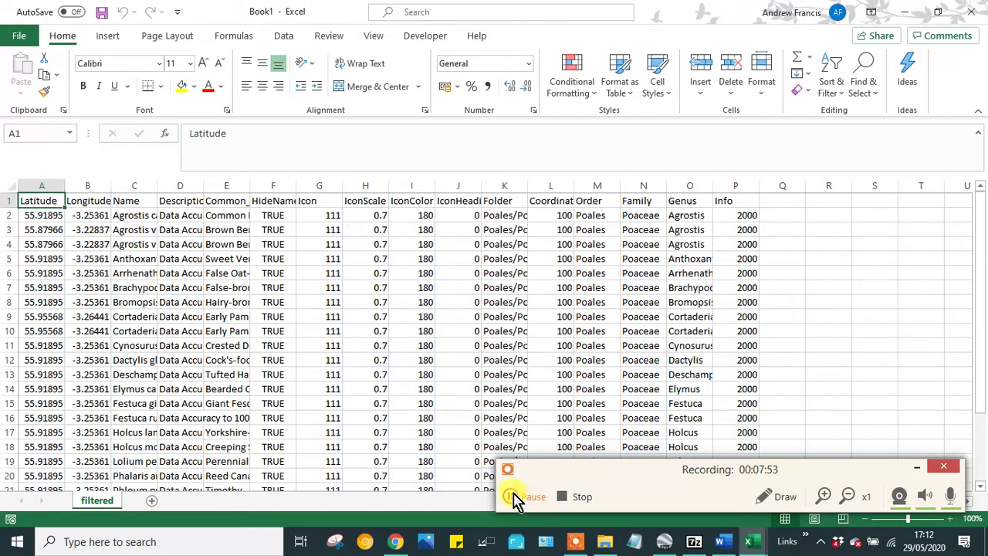
- Check the HideNameUntilMouseOver and Icon headers in Book1, then switch back to the reformatter workbook
click(261, 201)
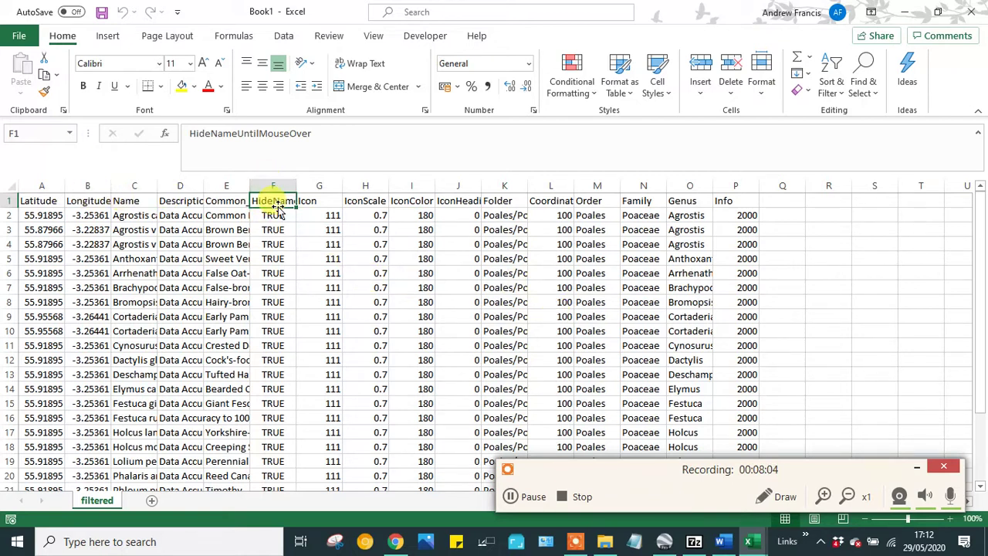
click(322, 201)
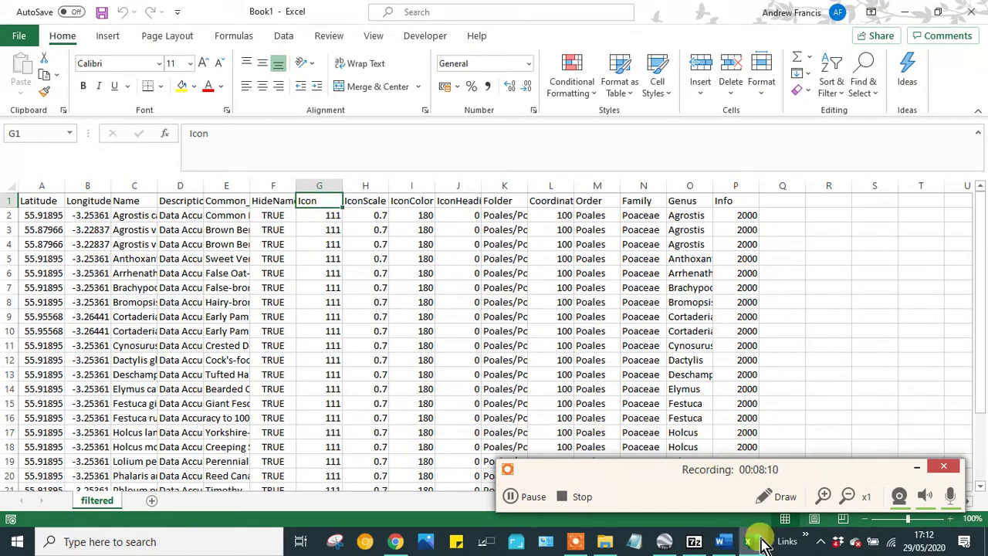
mouse_move(756, 535)
click(646, 485)
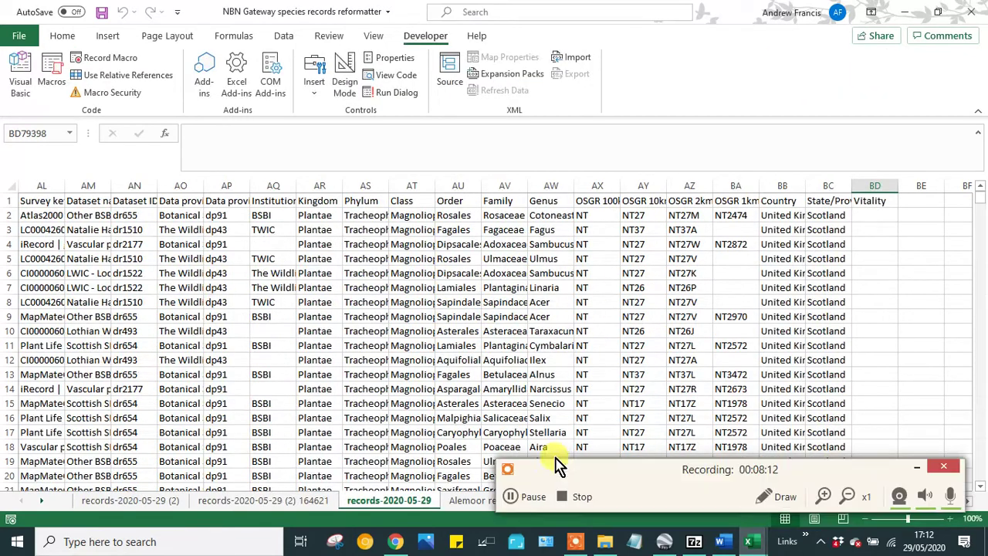
click(394, 374)
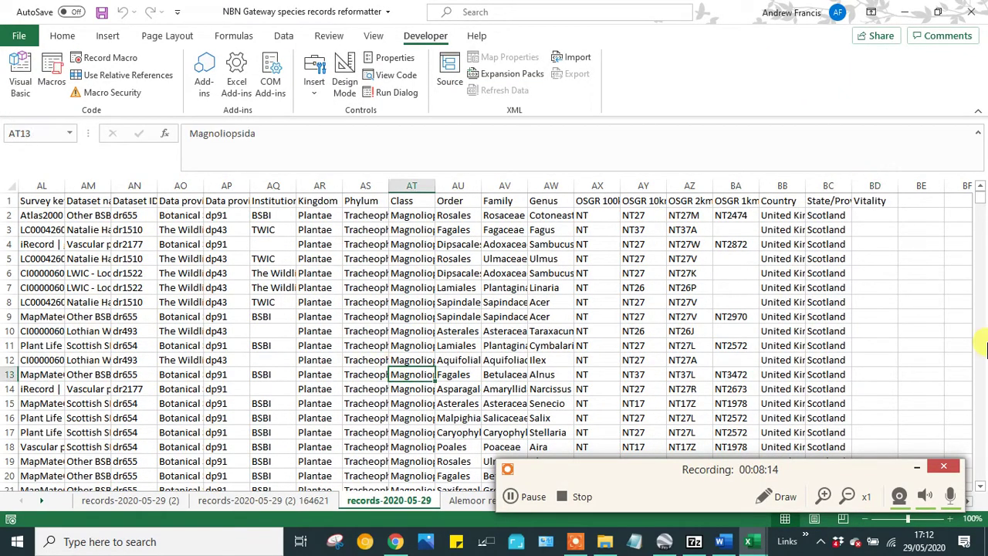
drag(807, 473, 570, 279)
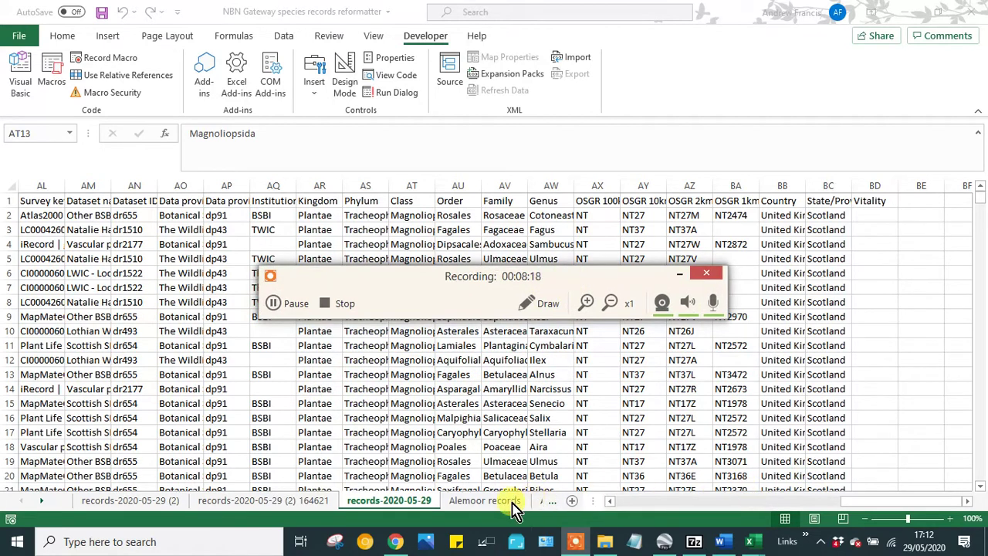
- View the numbered markers on the Icons sheet, then bring up the Excel window thumbnails
click(42, 501)
click(42, 501)
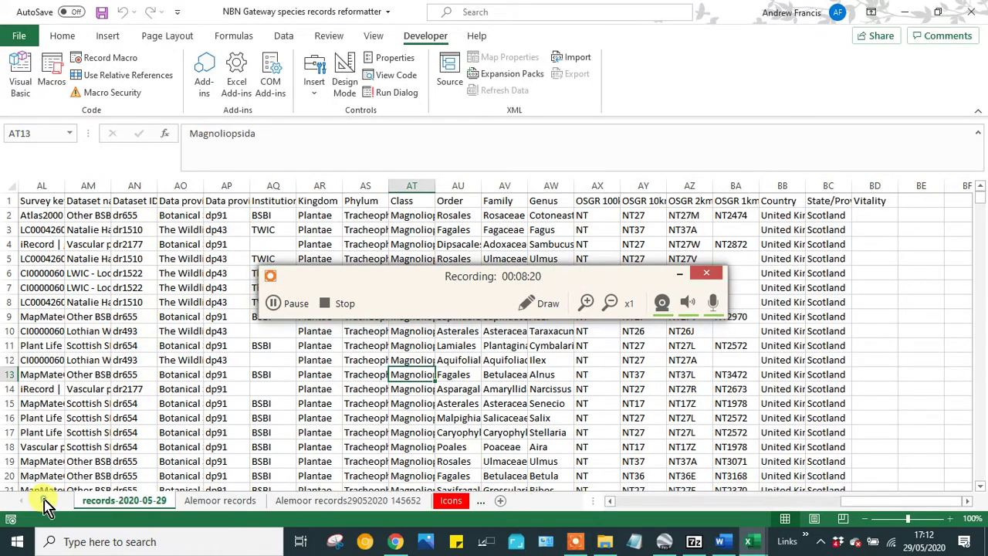
click(450, 501)
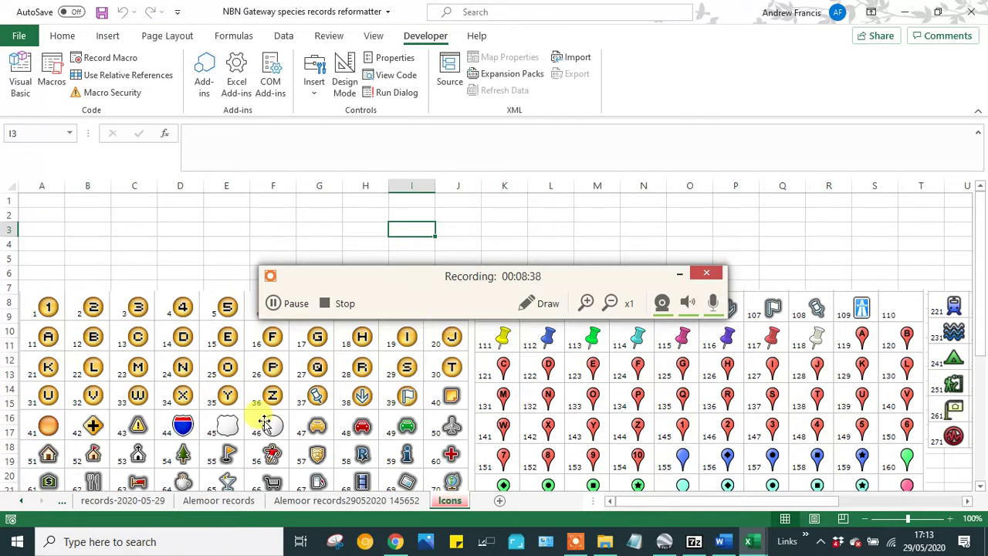
click(750, 540)
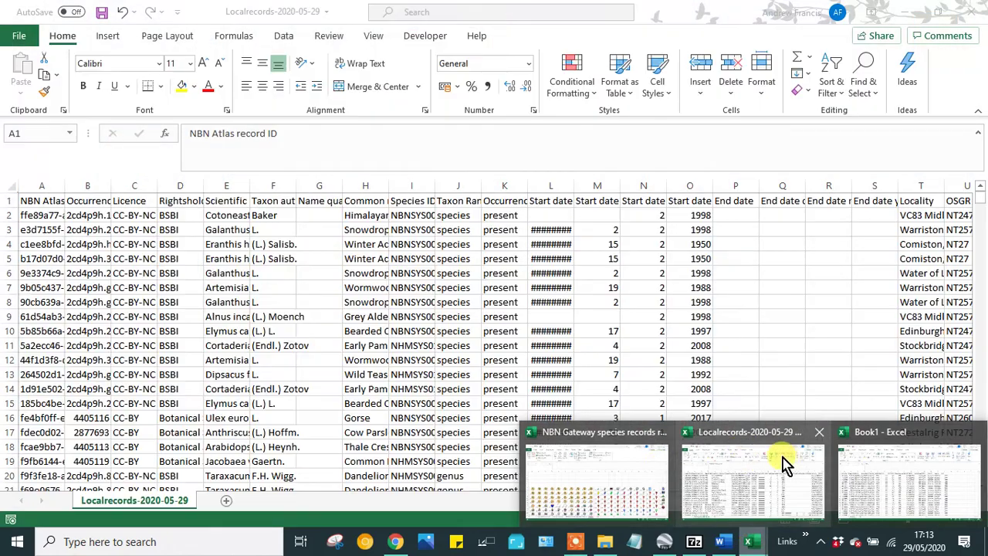
- Switch to Book1 and review the column L values in rows 2–16 and cell J2
click(914, 447)
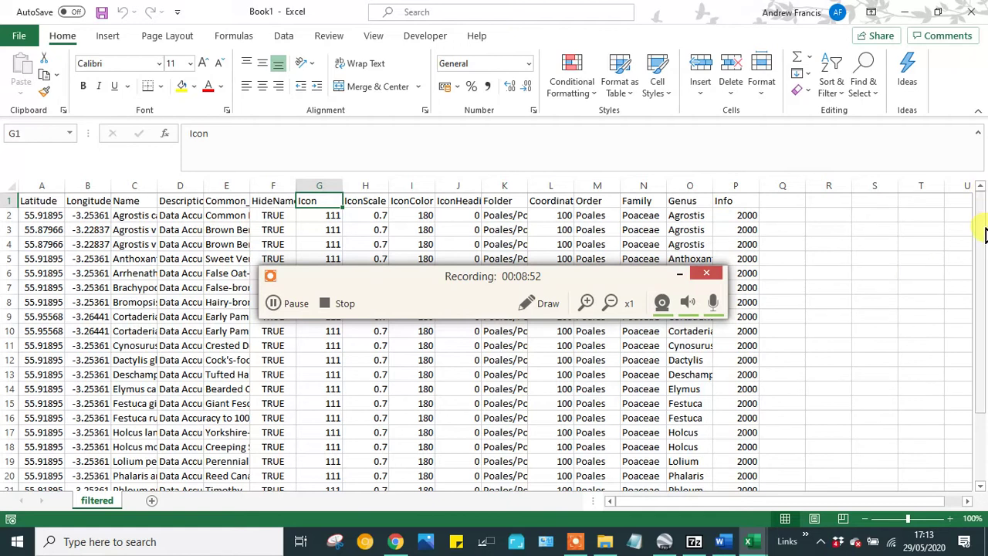
drag(980, 224, 980, 108)
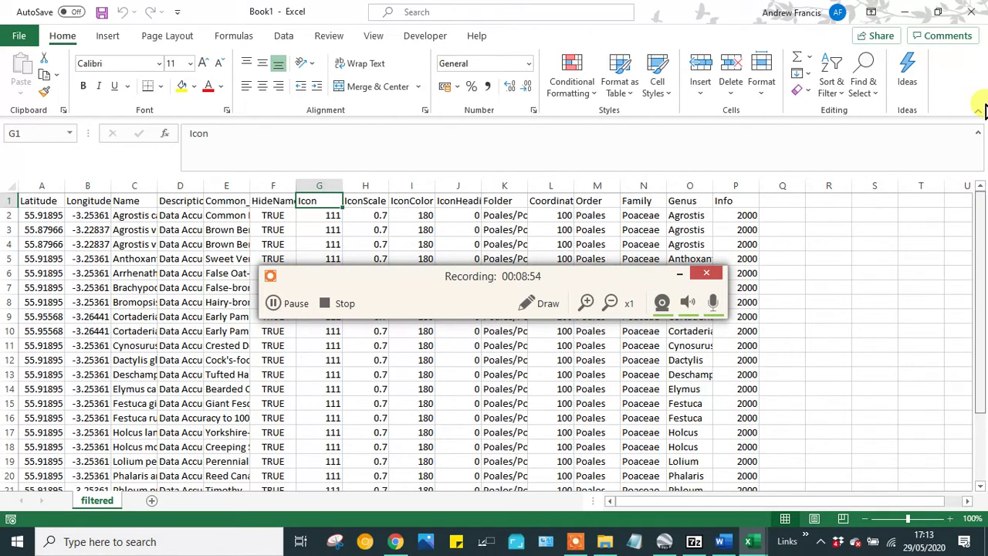
drag(551, 217, 554, 414)
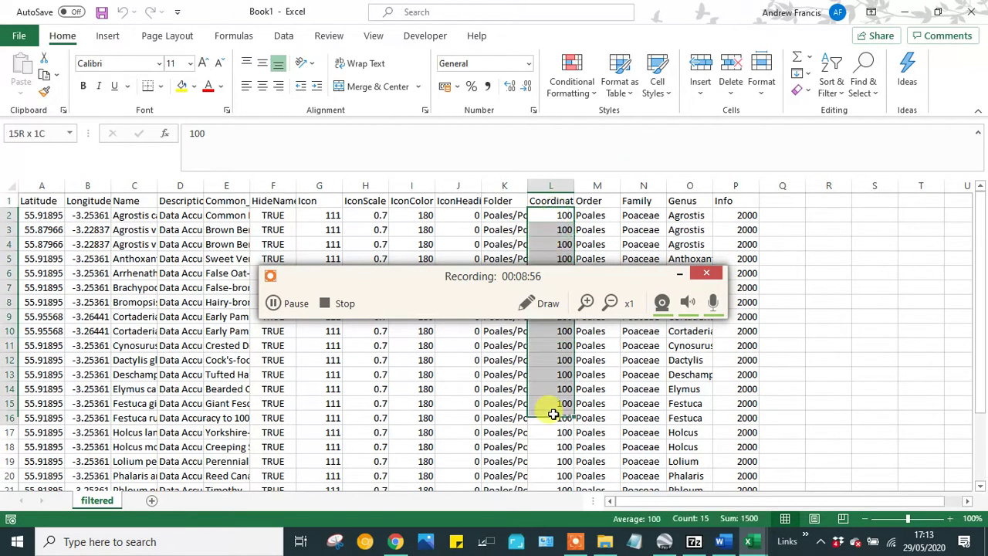
click(470, 215)
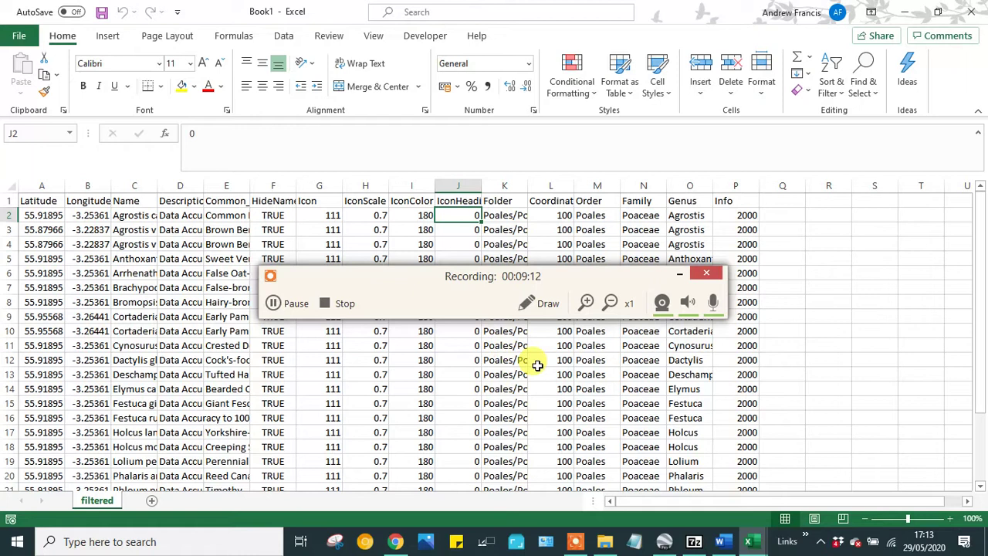
- Select the K2 Folder path Poales/Poaceae/Agrostis/Agrostis capillaris in the formula bar
click(499, 217)
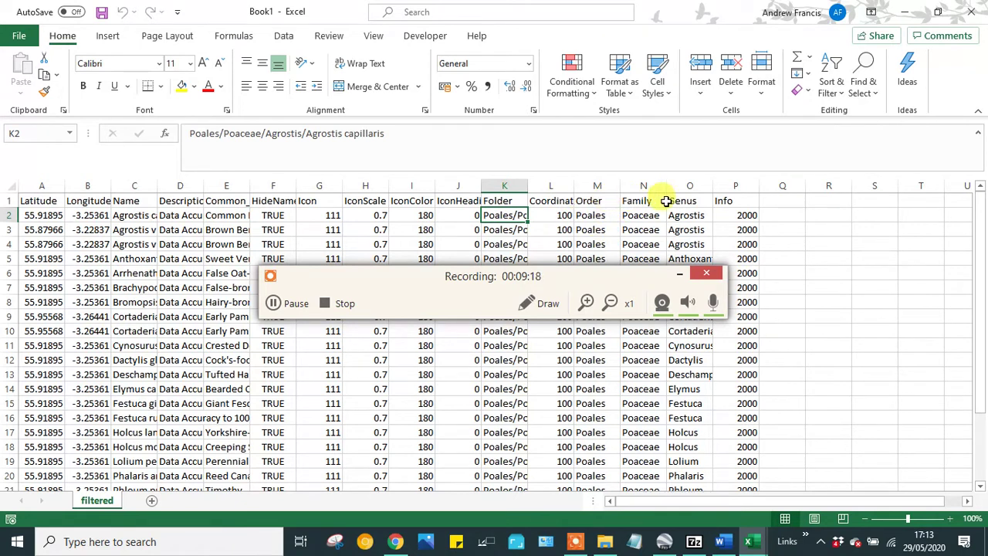
double_click(195, 133)
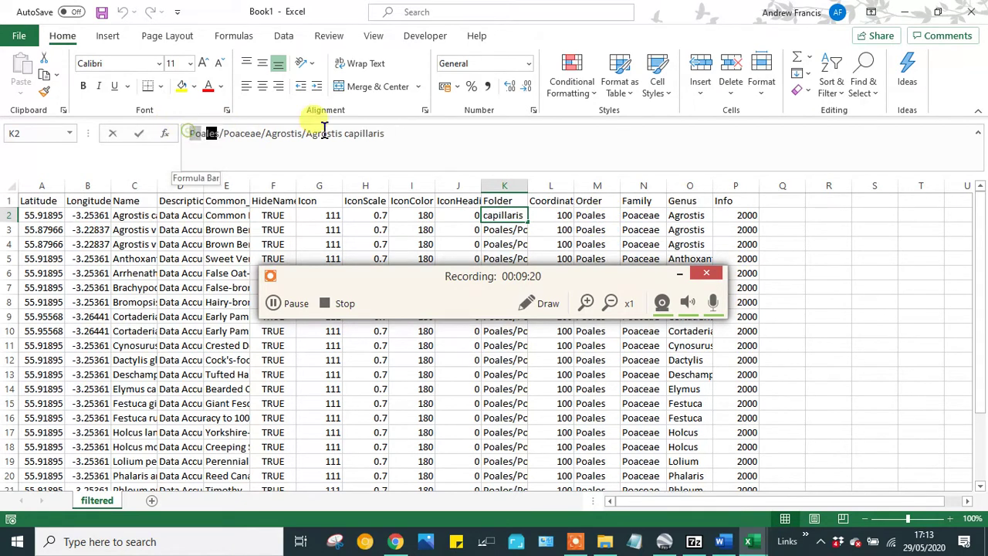
drag(325, 133, 392, 135)
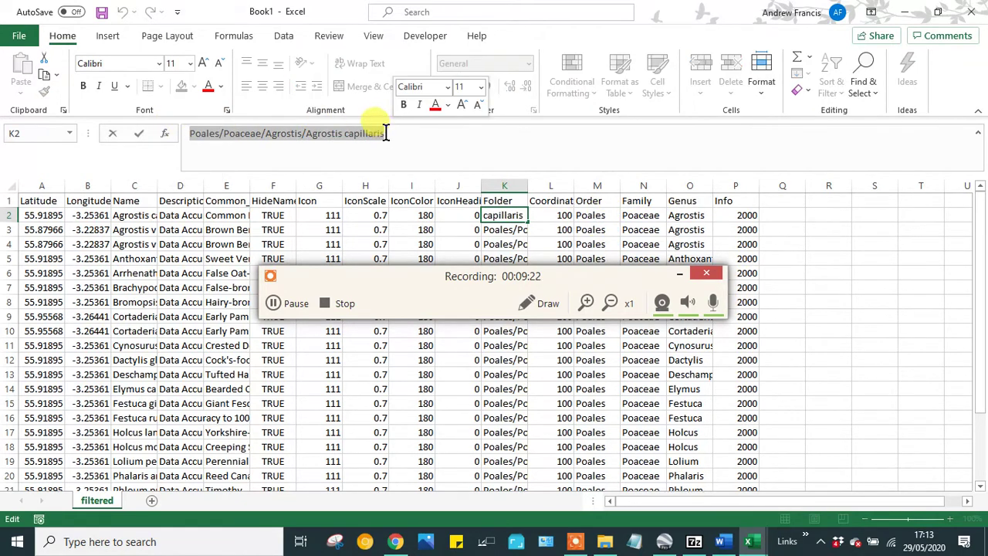
click(276, 307)
- In Chrome's Excel To KML page, send the chosen spreadsheet to View on Google Earth
click(276, 308)
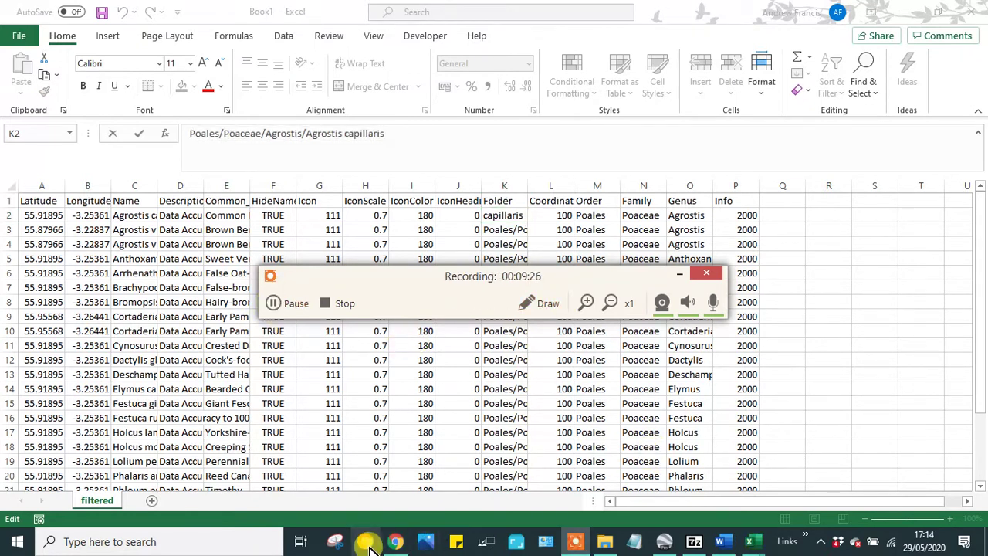
click(395, 544)
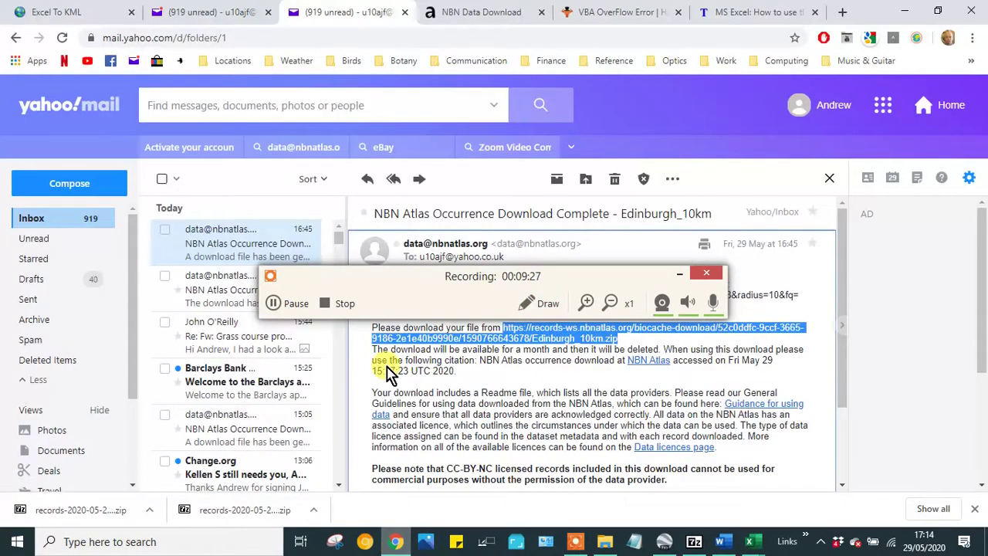
click(61, 11)
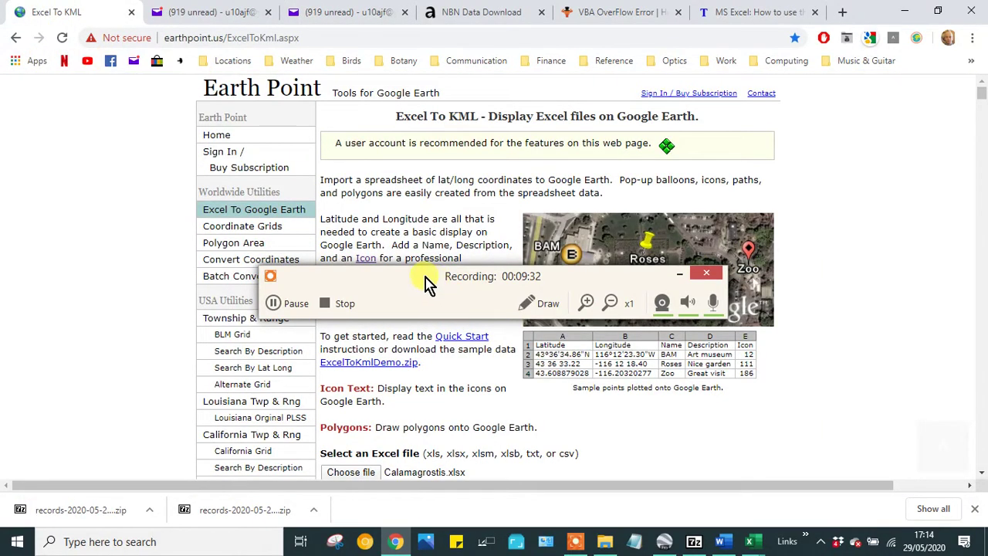
drag(425, 287, 571, 240)
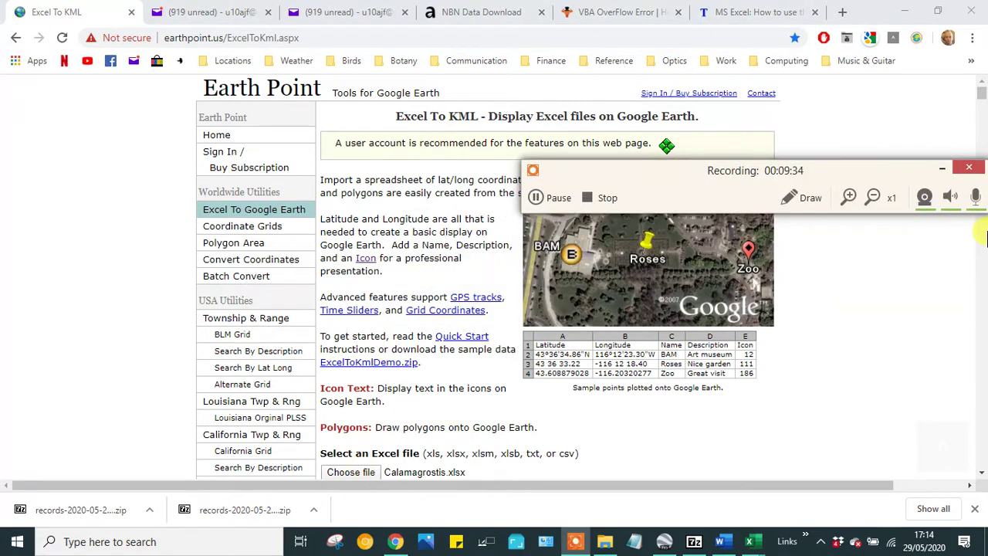
scroll(981, 100, down, 3)
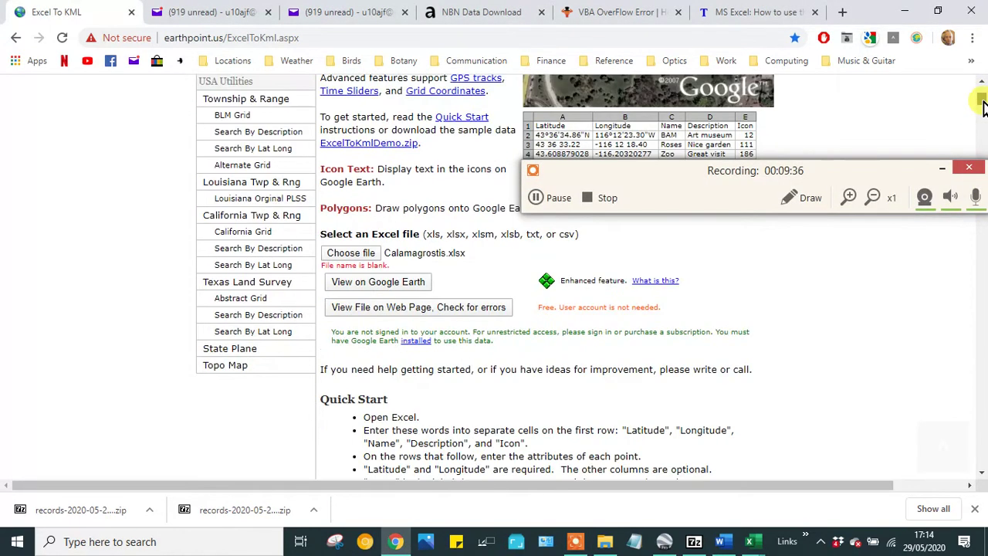
click(388, 284)
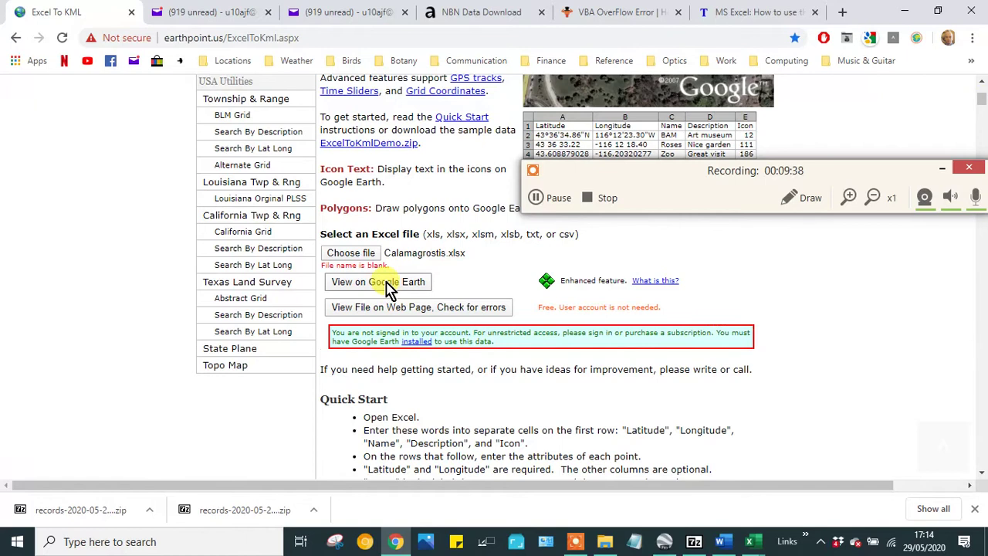